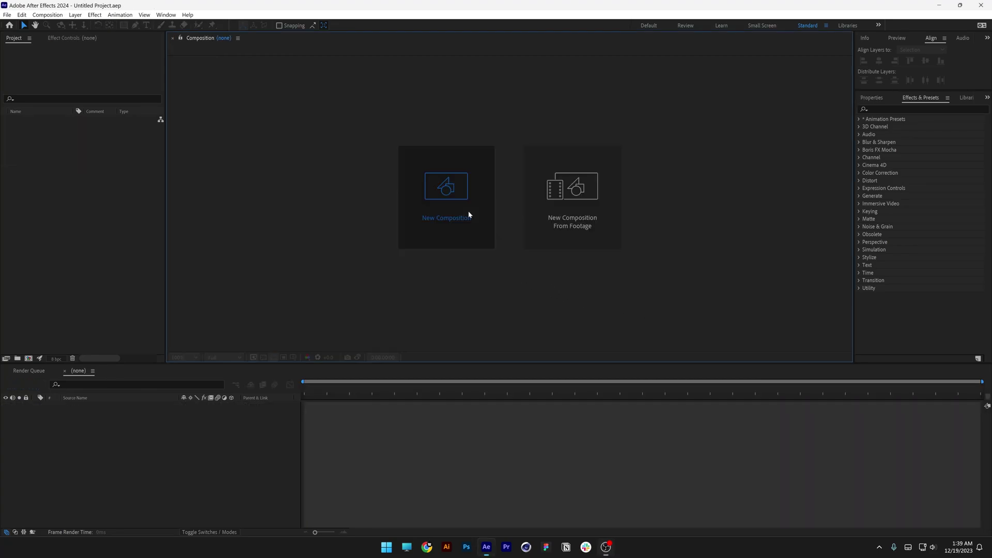
Create a 1920×1080, 29.97 fps composition named Glitch, 0;00;02;00 long.
{"action": "left_click", "coordinate": [469, 215]}
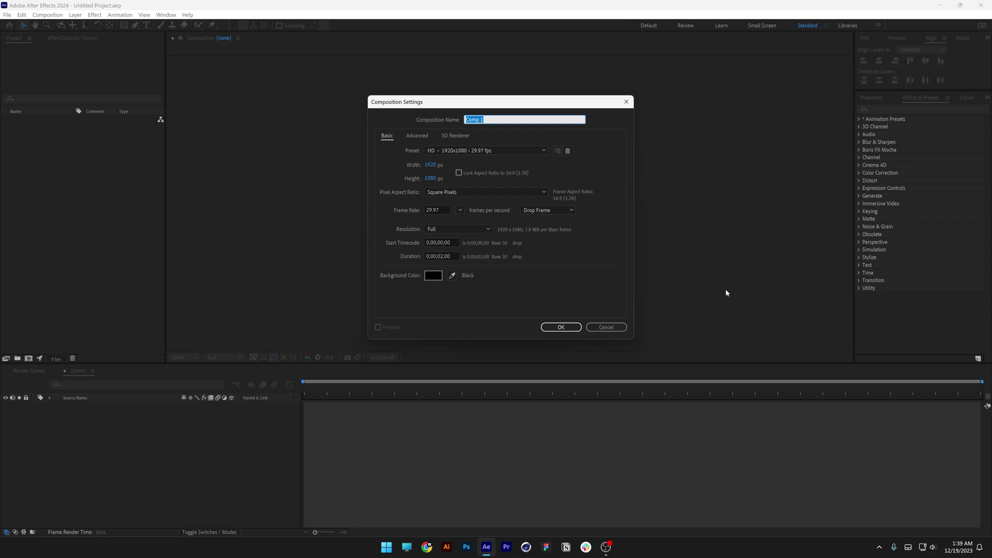
{"action": "type", "text": "Glitch"}
{"action": "left_click", "coordinate": [432, 256]}
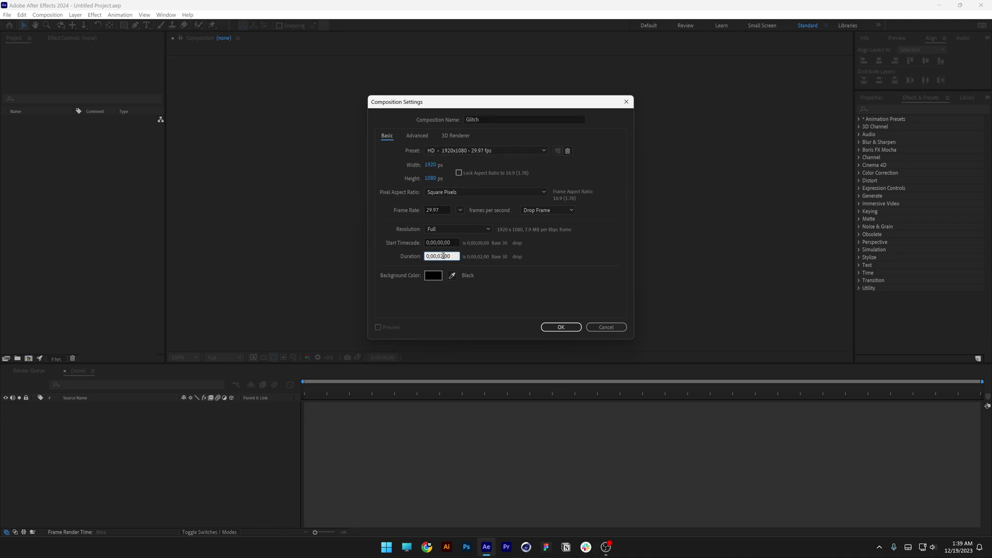
{"action": "left_click", "coordinate": [564, 329]}
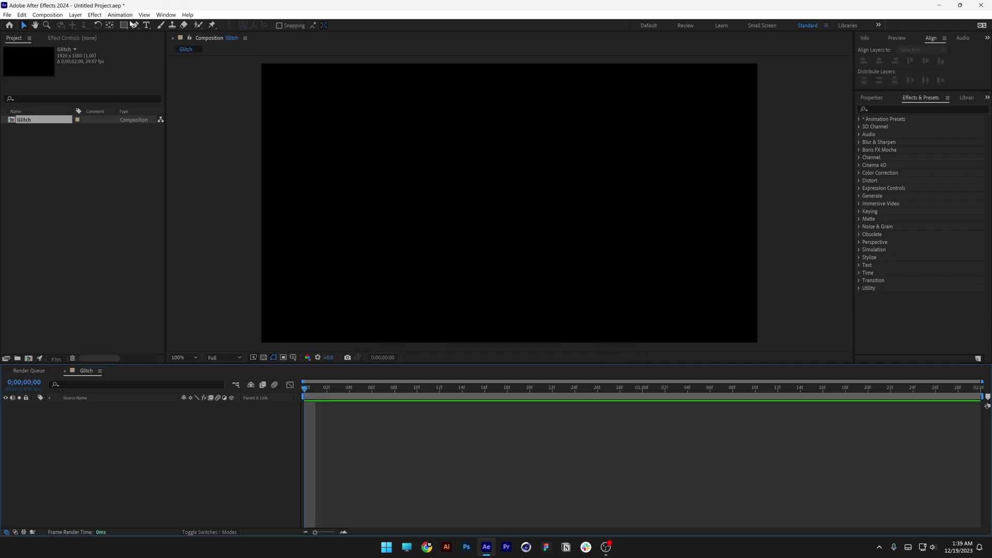
Add a white 'PANTER' text layer and scale it up to 2516%.
{"action": "left_click", "coordinate": [146, 25]}
{"action": "left_click", "coordinate": [429, 168]}
{"action": "type", "text": "PANTER"}
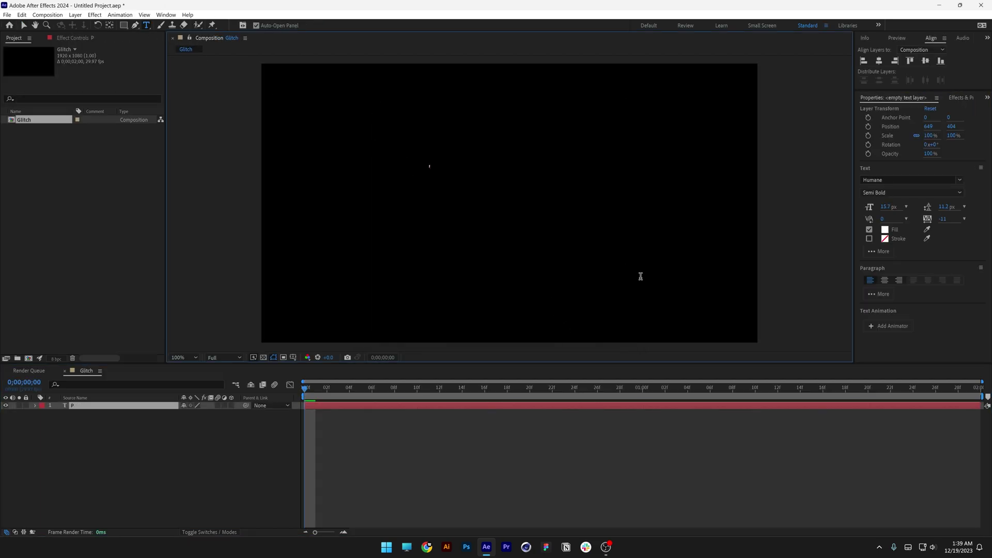
{"action": "key", "text": "Escape"}
{"action": "key", "text": "v"}
{"action": "key", "text": "s"}
{"action": "left_click_drag", "start_coordinate": [194, 418], "coordinate": [501, 358]}
Set PANTER in Humane Semi Bold, centre it in the comp, and enlarge to 4888%.
{"action": "left_click", "coordinate": [885, 181]}
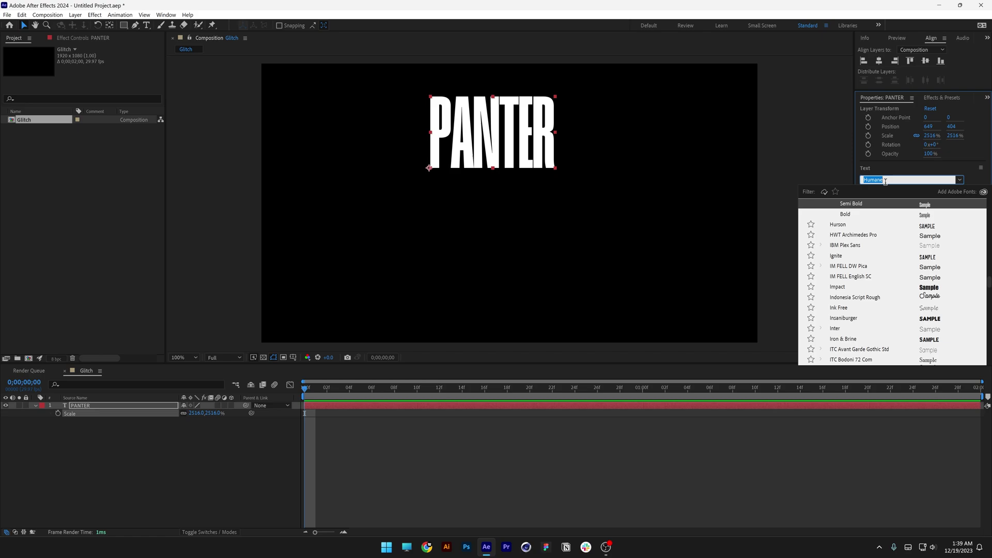
{"action": "left_click_drag", "start_coordinate": [491, 134], "coordinate": [540, 165]}
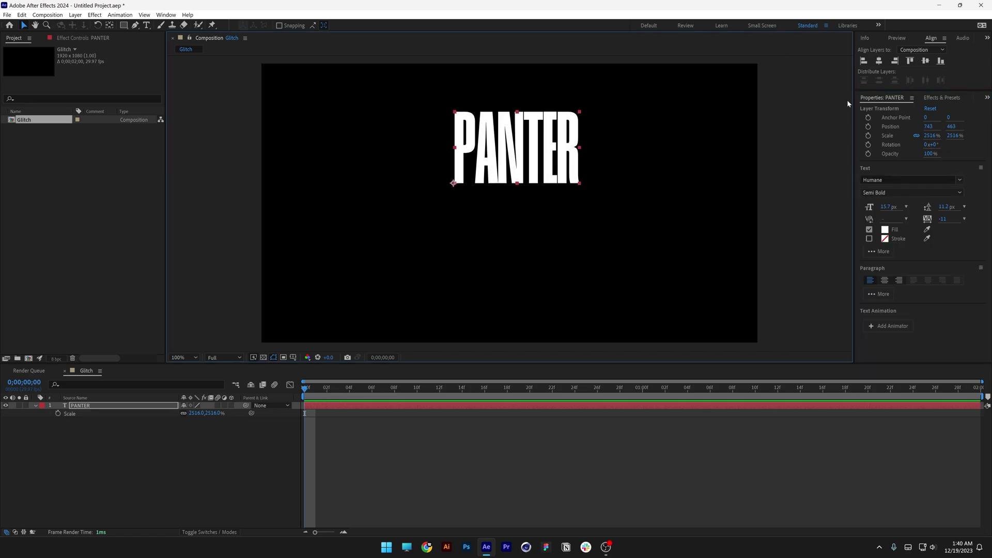
{"action": "left_click", "coordinate": [880, 61]}
{"action": "left_click", "coordinate": [925, 61]}
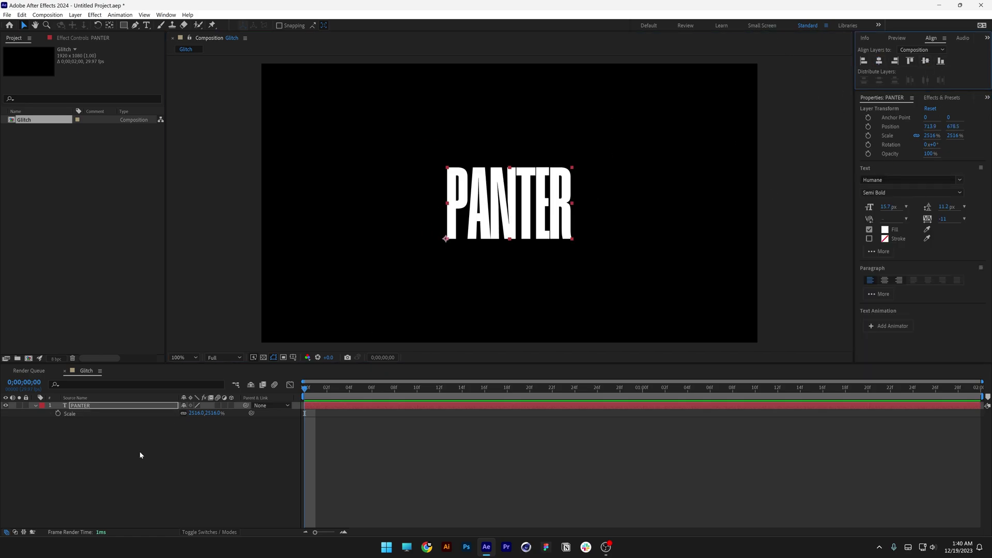
{"action": "left_click_drag", "start_coordinate": [201, 413], "coordinate": [227, 414]}
Zoom to the P and move PANTER's anchor point onto its bottom-left corner.
{"action": "scroll", "coordinate": [362, 206], "scroll_direction": "up", "scroll_amount": 3}
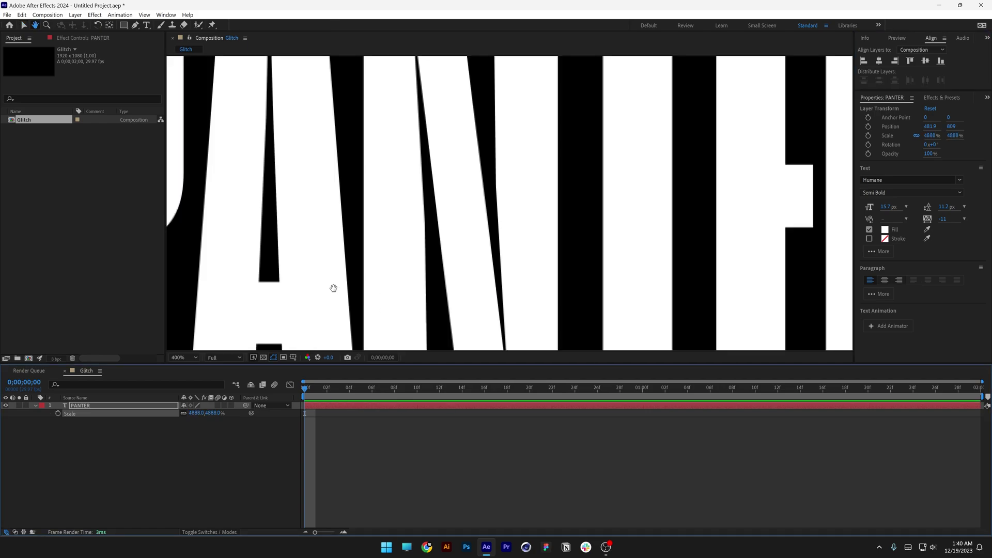
{"action": "left_click_drag", "start_coordinate": [432, 241], "coordinate": [478, 153]}
{"action": "key", "text": "v"}
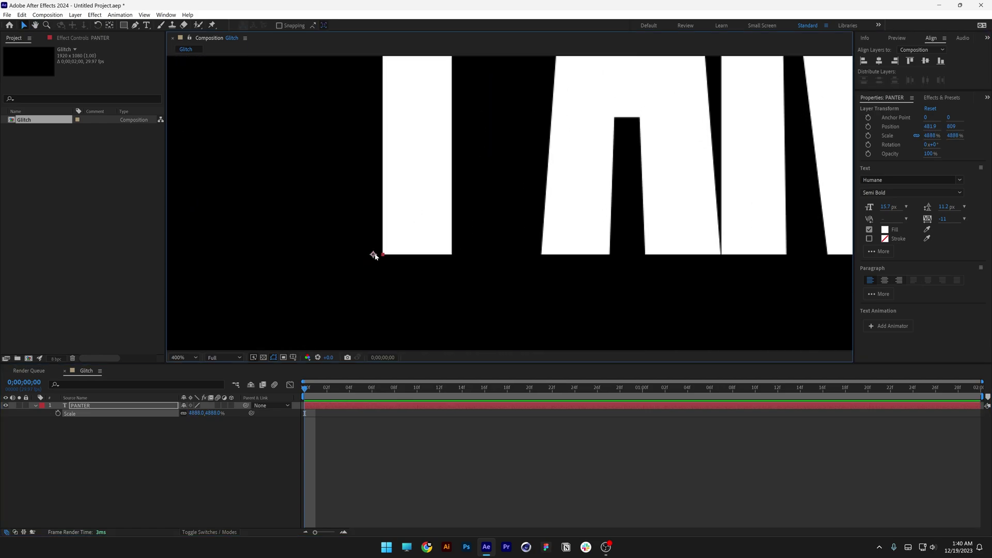
{"action": "left_click", "coordinate": [111, 27]}
{"action": "mouse_move", "coordinate": [374, 256]}
{"action": "left_mouse_down"}
{"action": "mouse_move", "coordinate": [407, 230]}
{"action": "mouse_move", "coordinate": [385, 257]}
{"action": "mouse_move", "coordinate": [403, 266]}
{"action": "mouse_move", "coordinate": [383, 257]}
{"action": "mouse_move", "coordinate": [441, 261]}
{"action": "mouse_move", "coordinate": [384, 258]}
{"action": "left_mouse_up"}
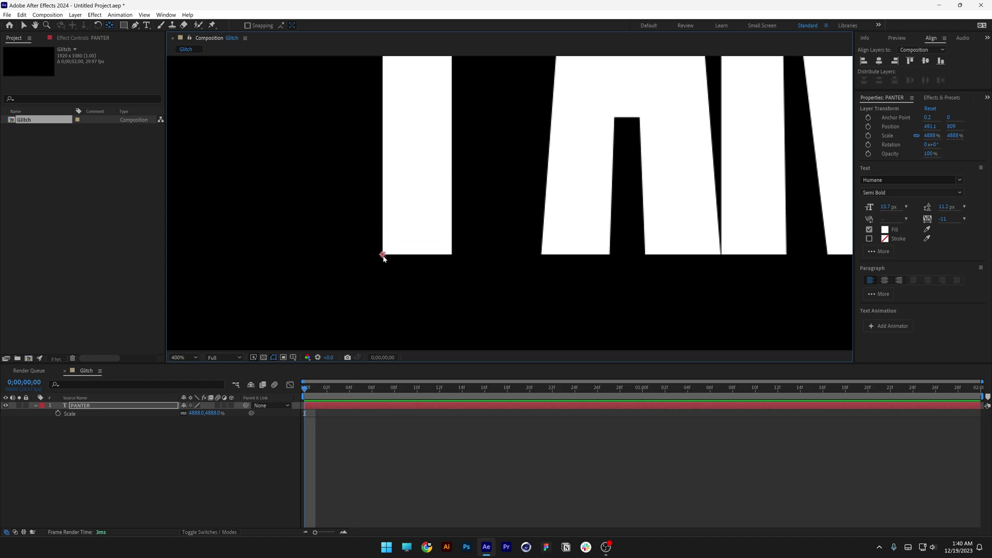
Keyframe Scale at frame 0 and set horizontal scale to 0% at one second.
{"action": "key", "text": "slash"}
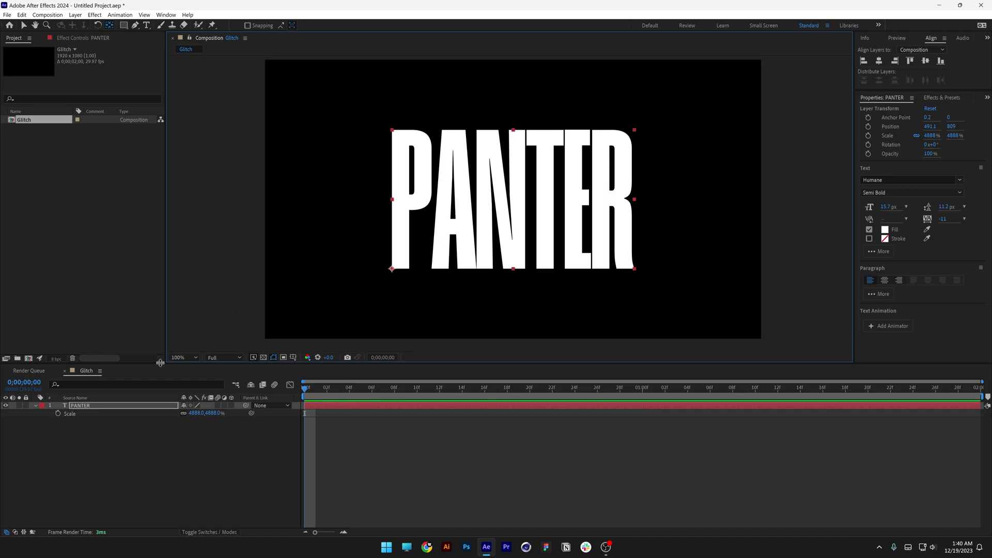
{"action": "left_click", "coordinate": [58, 414]}
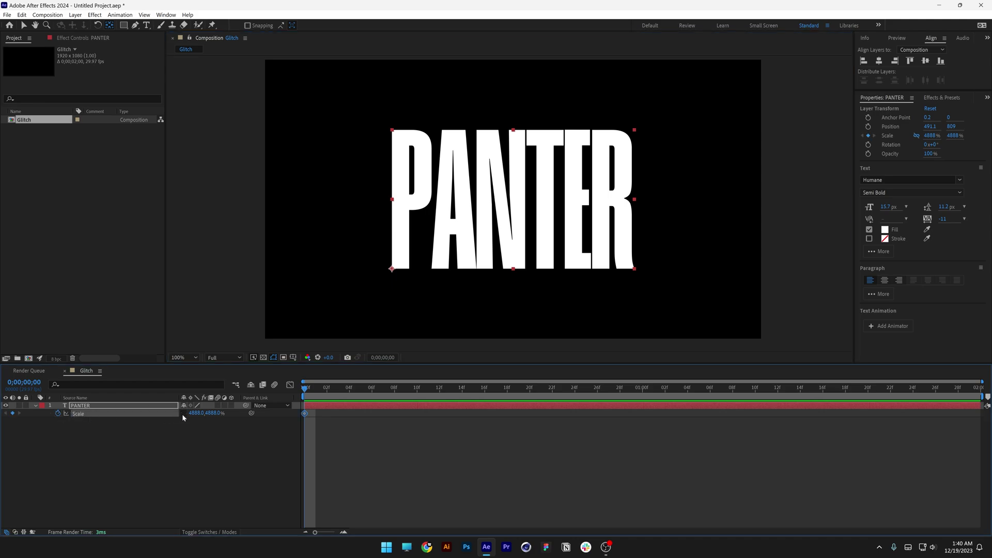
{"action": "left_click_drag", "start_coordinate": [353, 397], "coordinate": [627, 404]}
{"action": "left_click_drag", "start_coordinate": [195, 413], "coordinate": [2, 413]}
{"action": "left_click", "coordinate": [197, 413]}
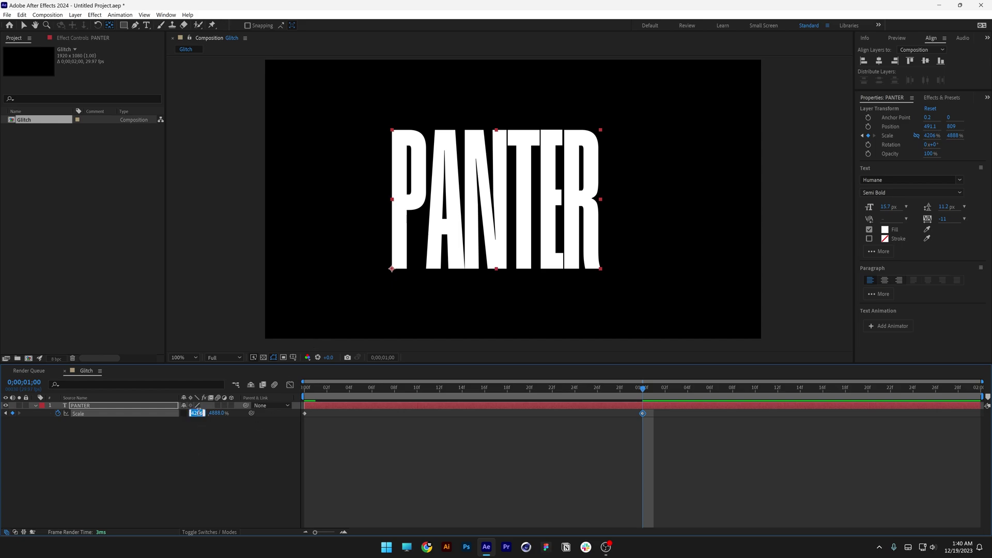
{"action": "key", "text": "Return"}
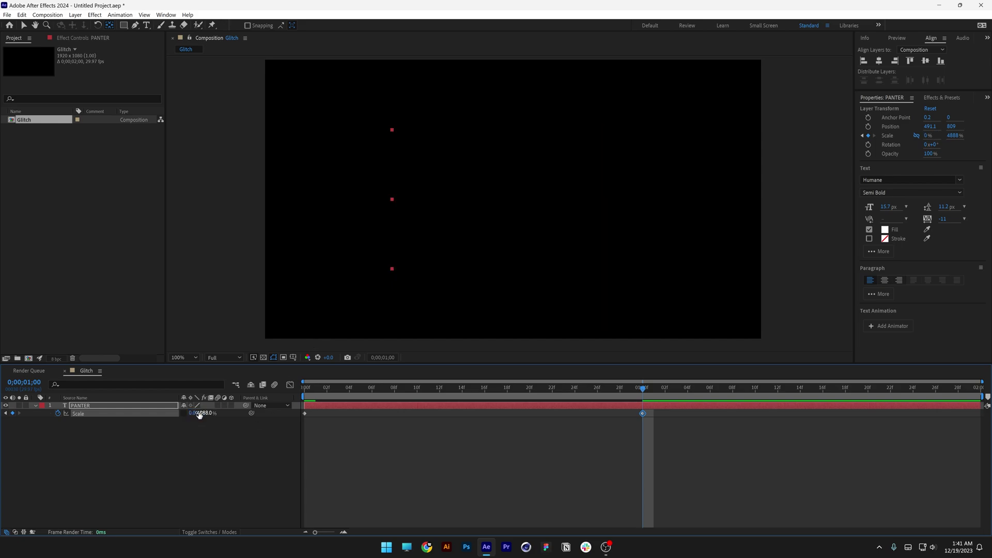
Scrub to preview the text shrinking, then select both Scale keyframes.
{"action": "mouse_move", "coordinate": [642, 398]}
{"action": "left_mouse_down"}
{"action": "mouse_move", "coordinate": [304, 382]}
{"action": "mouse_move", "coordinate": [642, 388]}
{"action": "left_mouse_up"}
{"action": "left_click", "coordinate": [625, 427]}
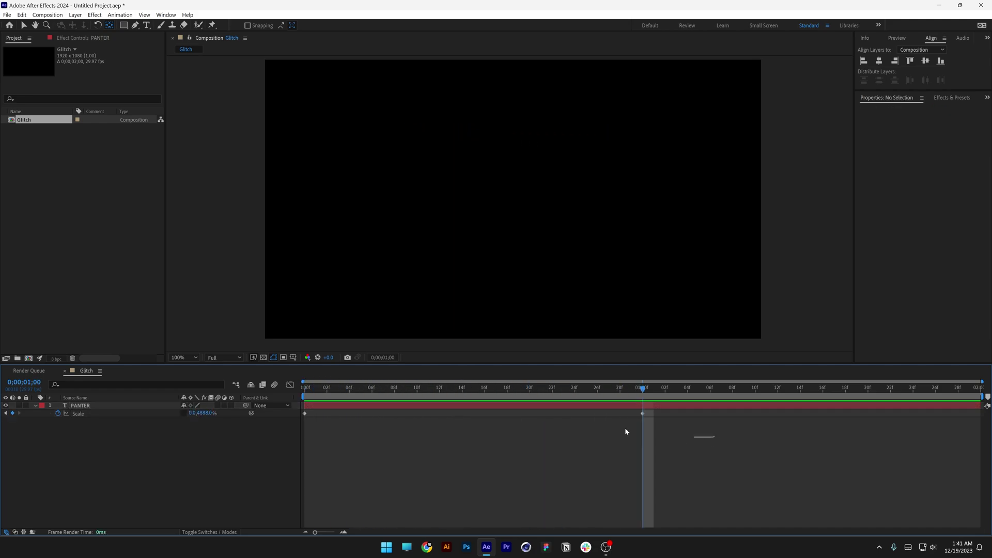
{"action": "left_click_drag", "start_coordinate": [625, 426], "coordinate": [294, 409]}
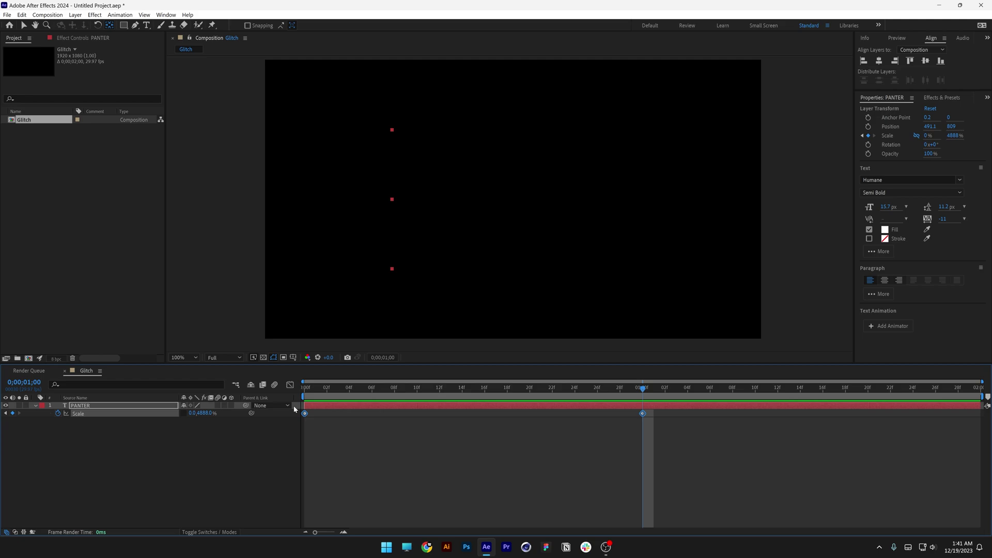
Easy-ease both Scale keyframes and duplicate the layer as PANTER 2.
{"action": "key", "text": "F9"}
{"action": "key", "text": "Home"}
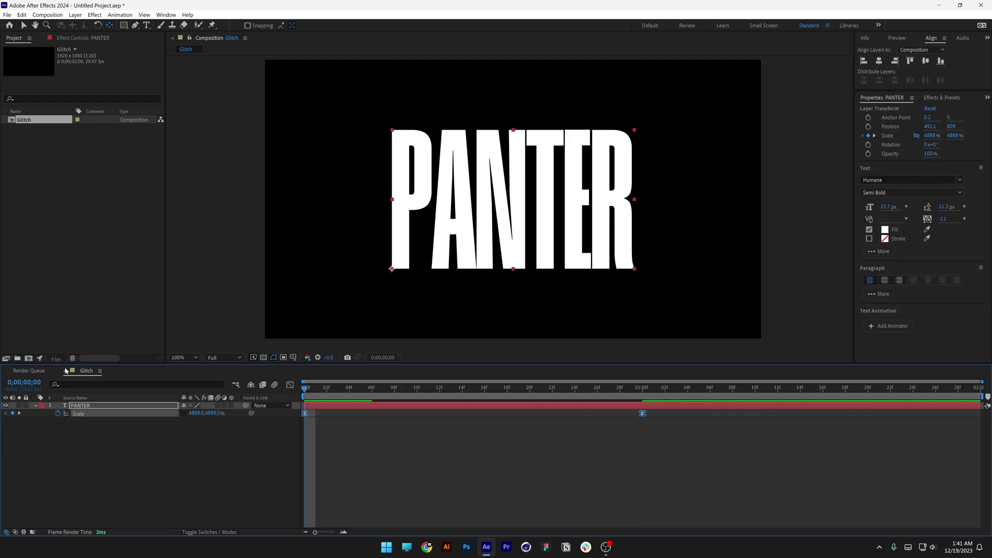
{"action": "key", "text": "ctrl+d"}
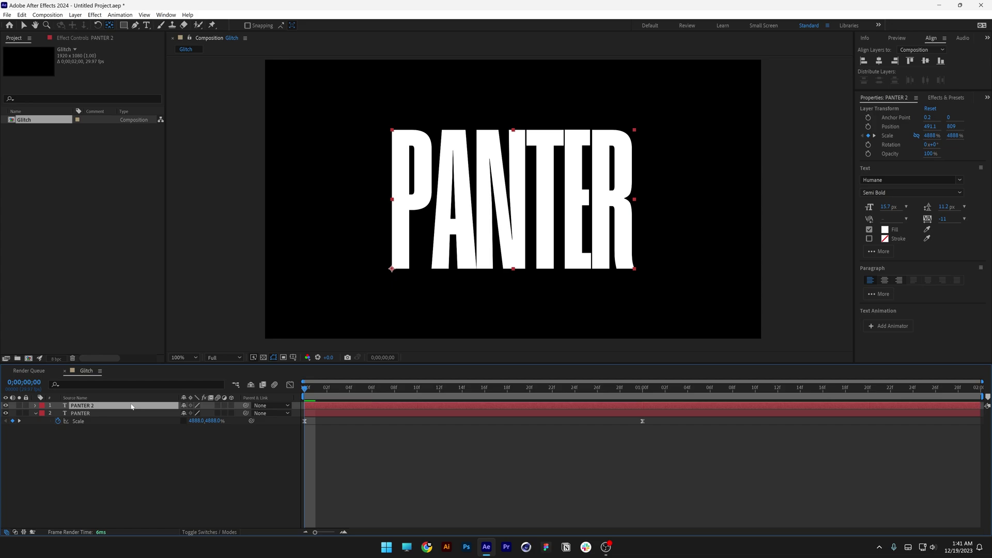
{"action": "key", "text": "u"}
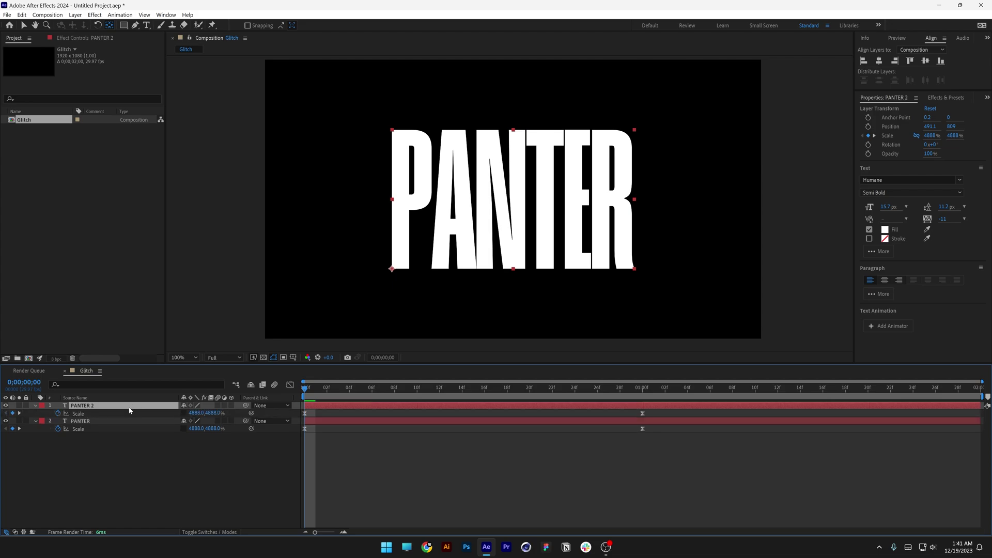
Move PANTER 2's anchor point to the bottom-right corner of the R.
{"action": "key", "text": "period"}
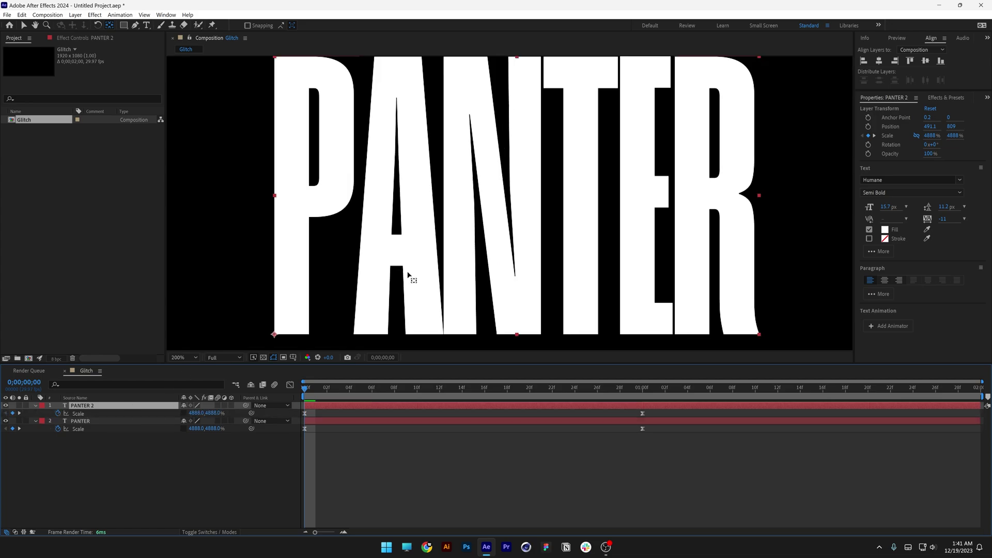
{"action": "left_click_drag", "start_coordinate": [408, 274], "coordinate": [401, 222]}
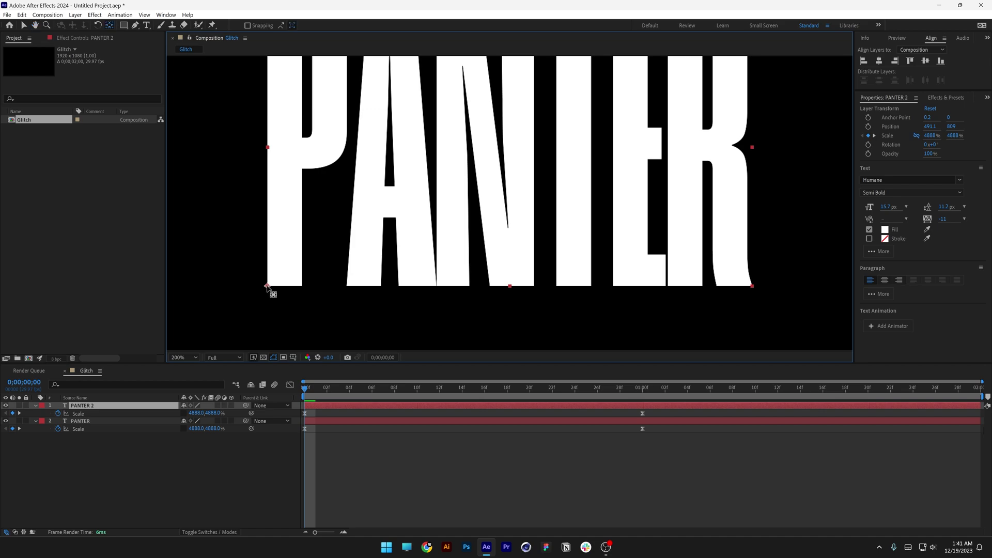
{"action": "left_click_drag", "start_coordinate": [267, 286], "coordinate": [752, 285]}
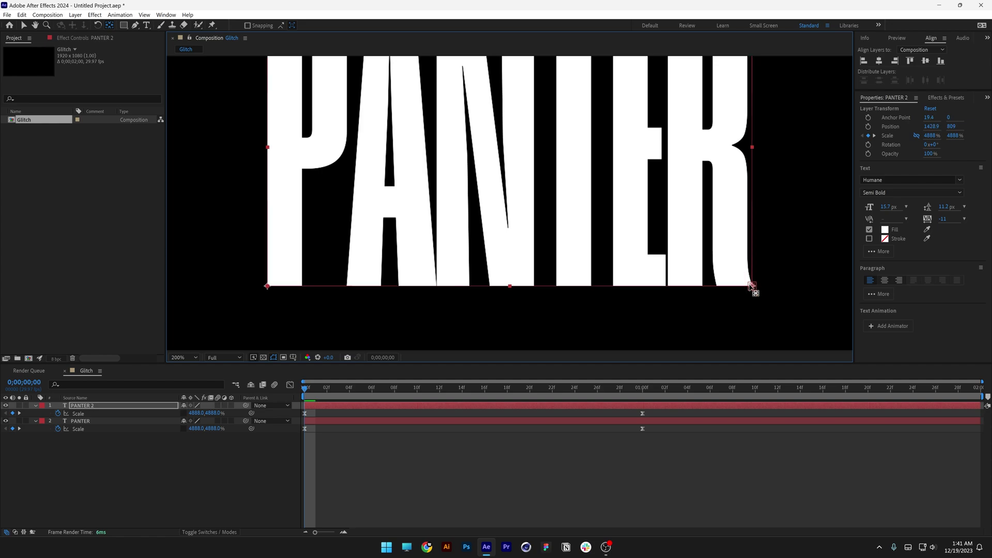
{"action": "key", "text": "/"}
{"action": "left_click", "coordinate": [24, 26]}
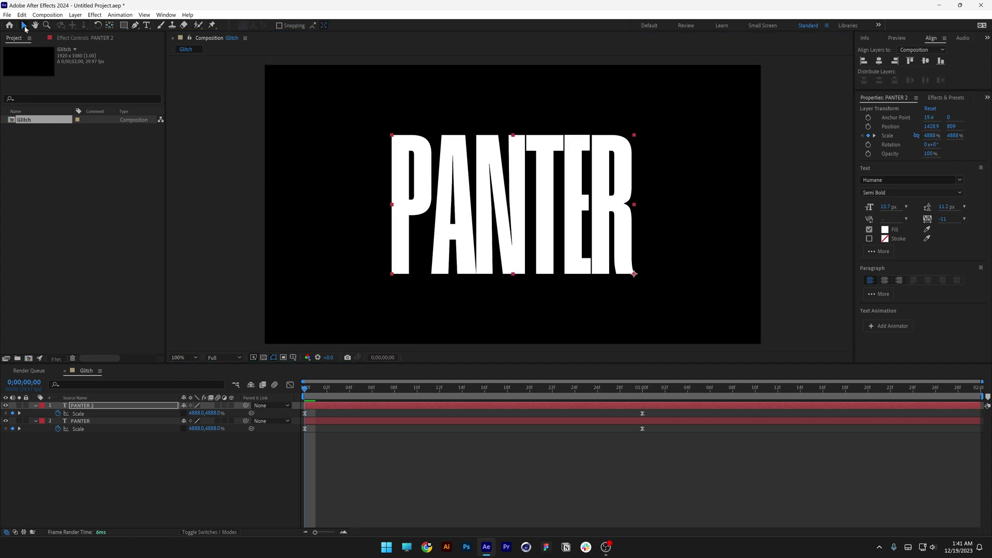
Time-reverse PANTER 2's Scale keyframes so its width grows from 0% to 4888%.
{"action": "left_click_drag", "start_coordinate": [665, 412], "coordinate": [299, 418]}
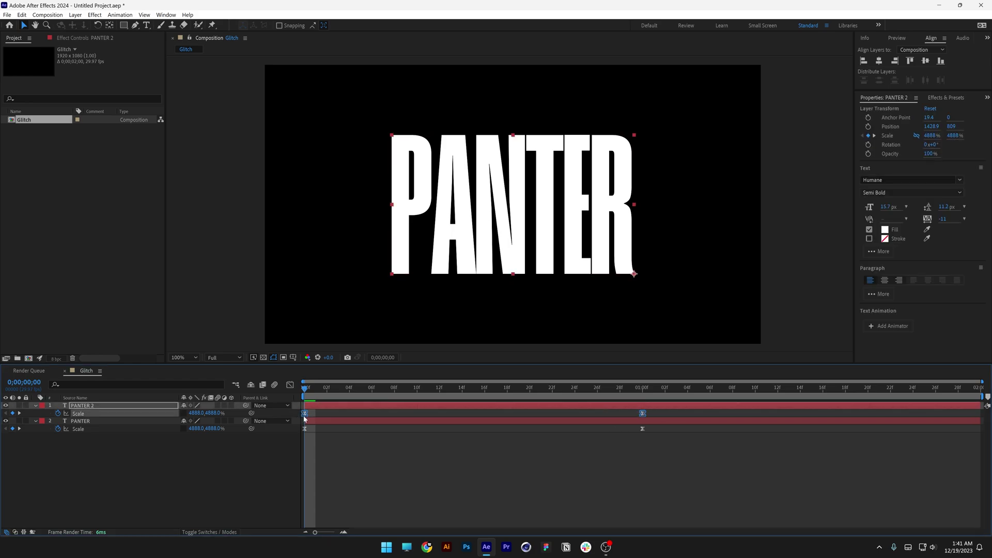
{"action": "right_click", "coordinate": [304, 414]}
{"action": "mouse_move", "coordinate": [323, 414]}
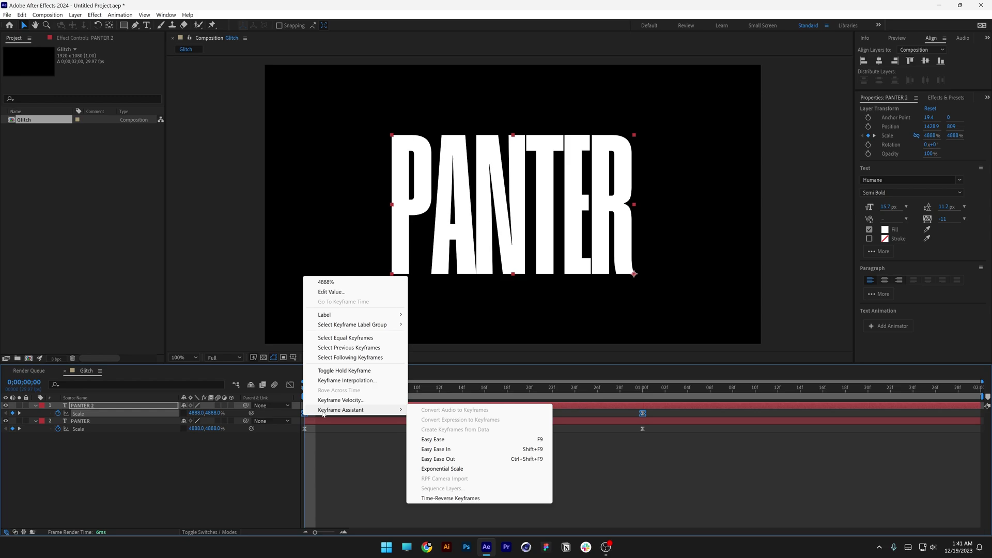
{"action": "left_click", "coordinate": [470, 498]}
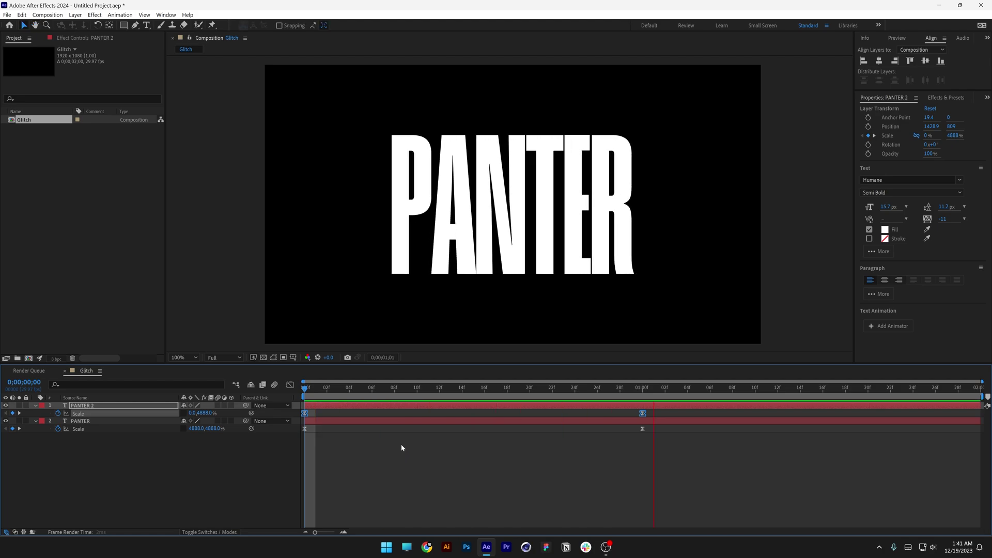
Pre-compose both PANTER layers into a new composition named TXT.
{"action": "key", "text": "space"}
{"action": "left_click_drag", "start_coordinate": [274, 457], "coordinate": [78, 404]}
{"action": "right_click", "coordinate": [100, 406]}
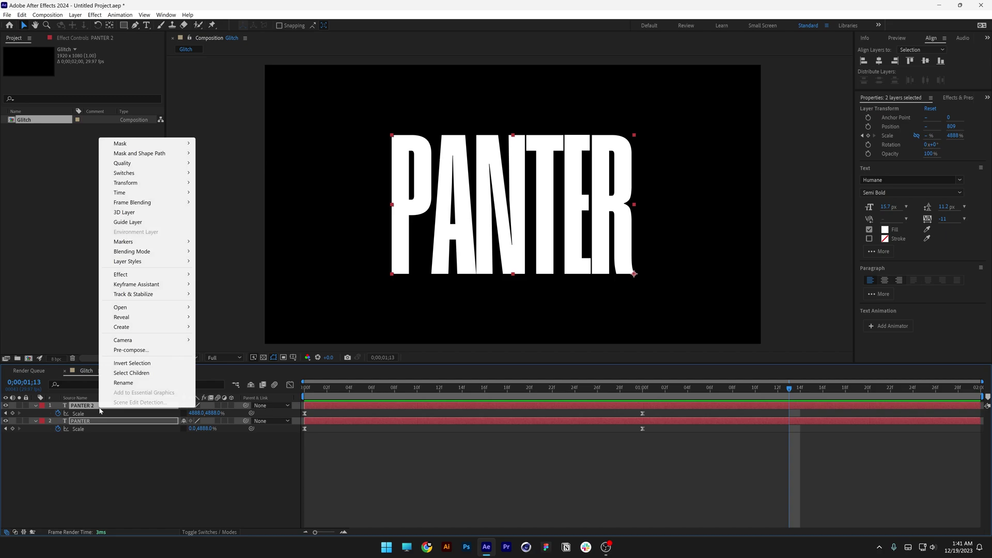
{"action": "left_click", "coordinate": [131, 350]}
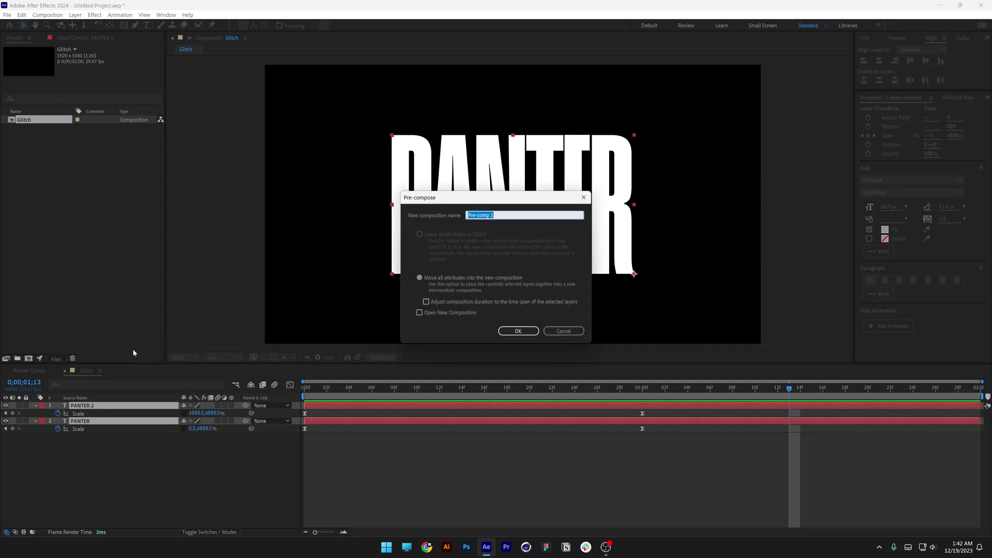
{"action": "type", "text": "TXT"}
{"action": "left_click", "coordinate": [517, 331]}
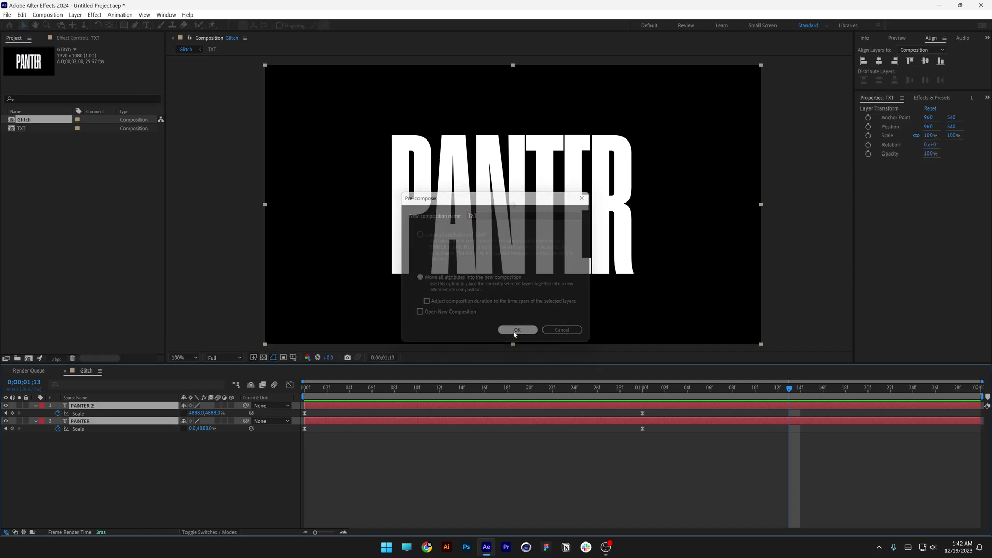
{"action": "right_click", "coordinate": [195, 445]}
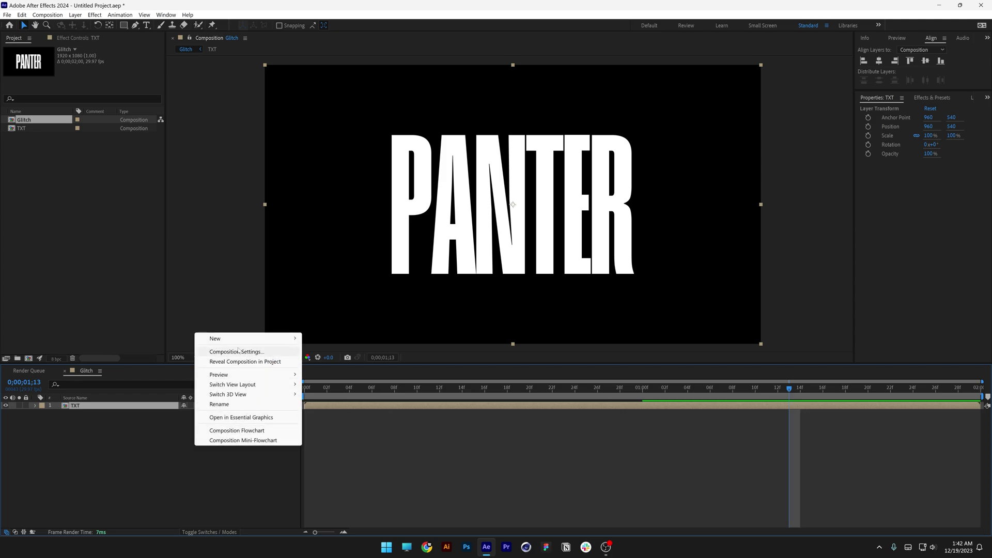
Add a new full-frame solid layer to the Glitch composition.
{"action": "mouse_move", "coordinate": [248, 339]}
{"action": "left_click", "coordinate": [323, 361]}
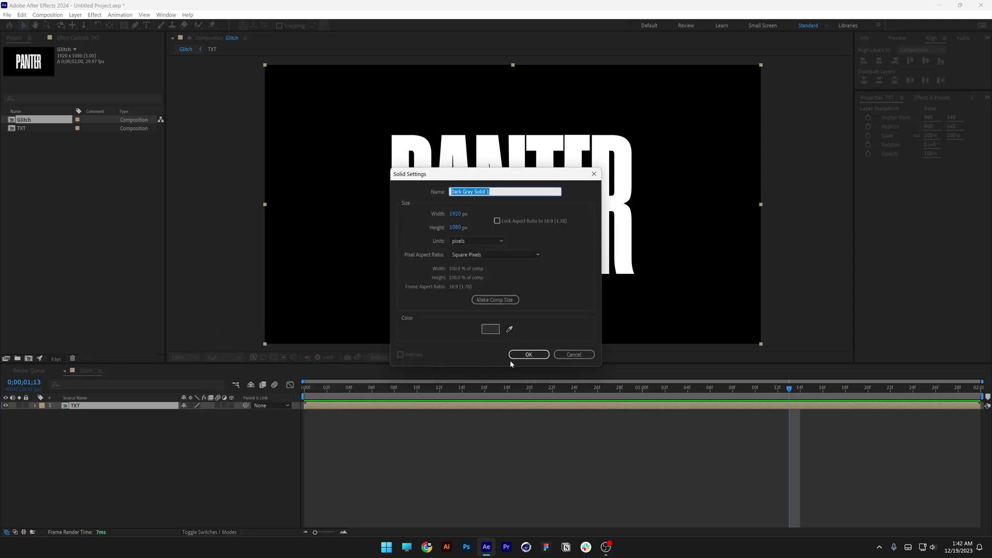
{"action": "left_click", "coordinate": [528, 355]}
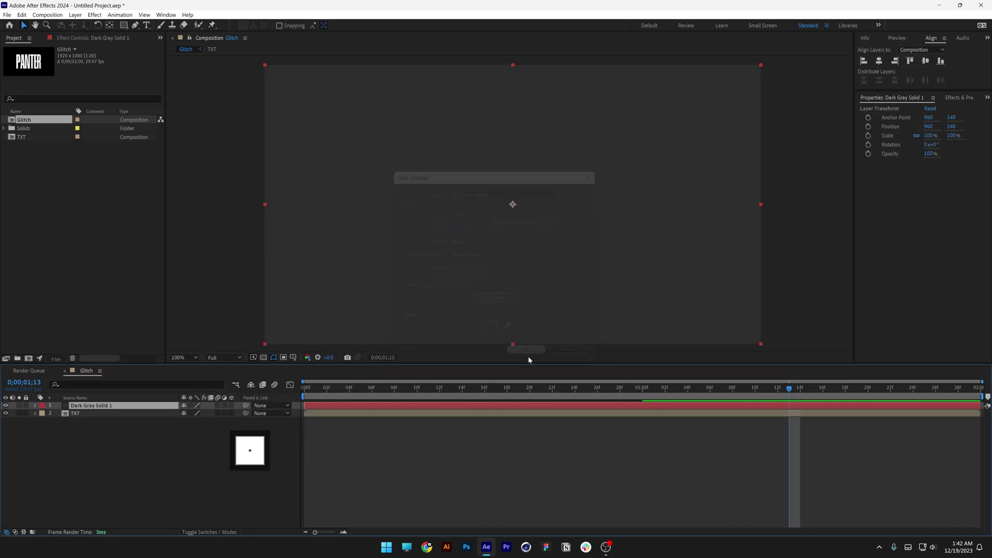
Apply Gradient Ramp to the solid, black at 960,208 fading to white at 960,821.
{"action": "left_click", "coordinate": [959, 97]}
{"action": "left_click", "coordinate": [930, 108]}
{"action": "type", "text": "gradient r"}
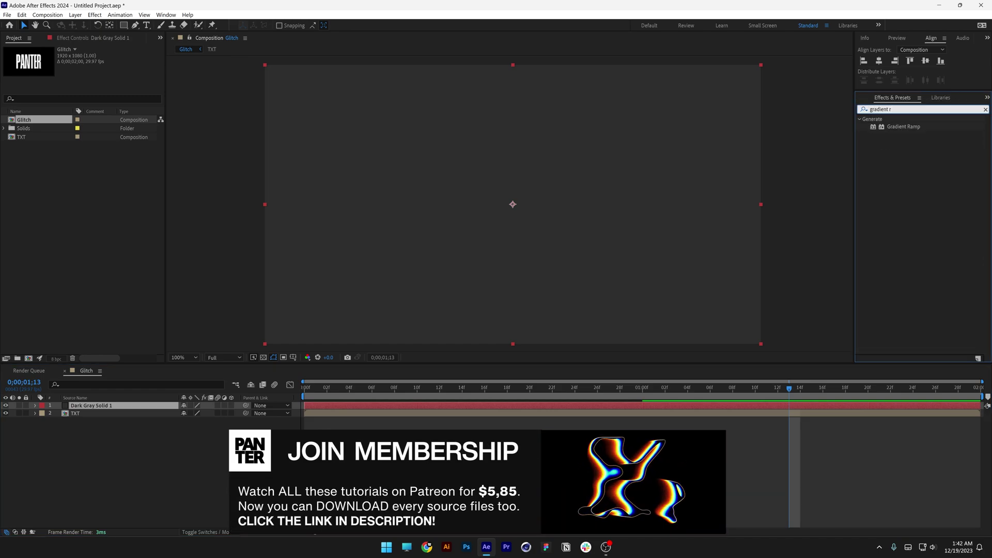
{"action": "left_click_drag", "start_coordinate": [903, 126], "coordinate": [88, 422]}
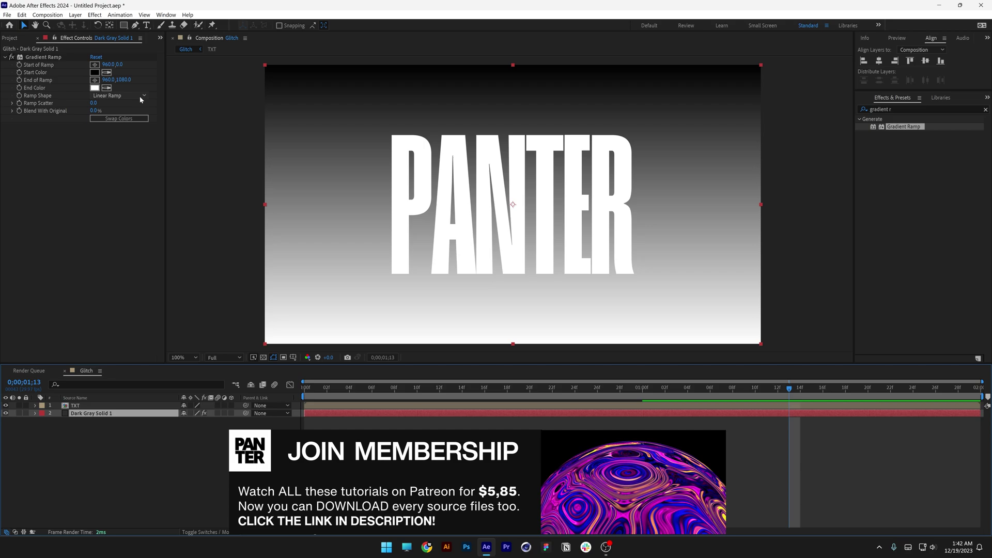
{"action": "left_click_drag", "start_coordinate": [120, 66], "coordinate": [215, 70]}
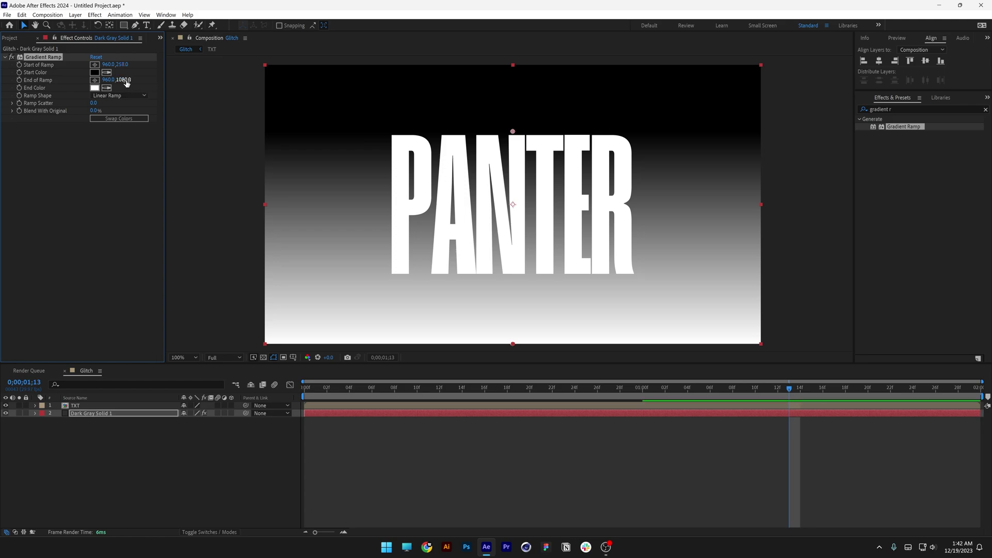
{"action": "left_click_drag", "start_coordinate": [123, 80], "coordinate": [11, 80]}
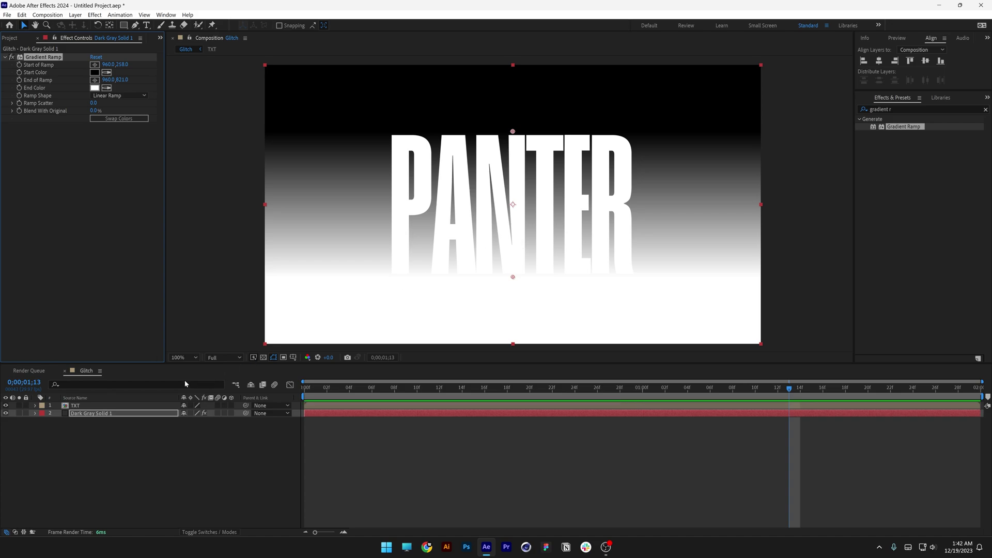
Pre-compose the gradient solid as 'Displacement', moving all attributes into it.
{"action": "right_click", "coordinate": [104, 419]}
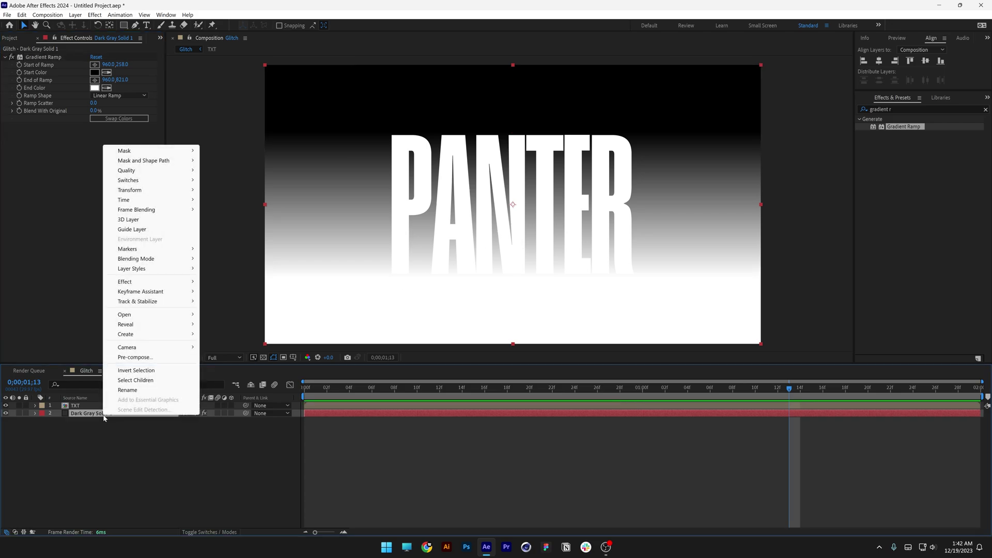
{"action": "left_click", "coordinate": [135, 357]}
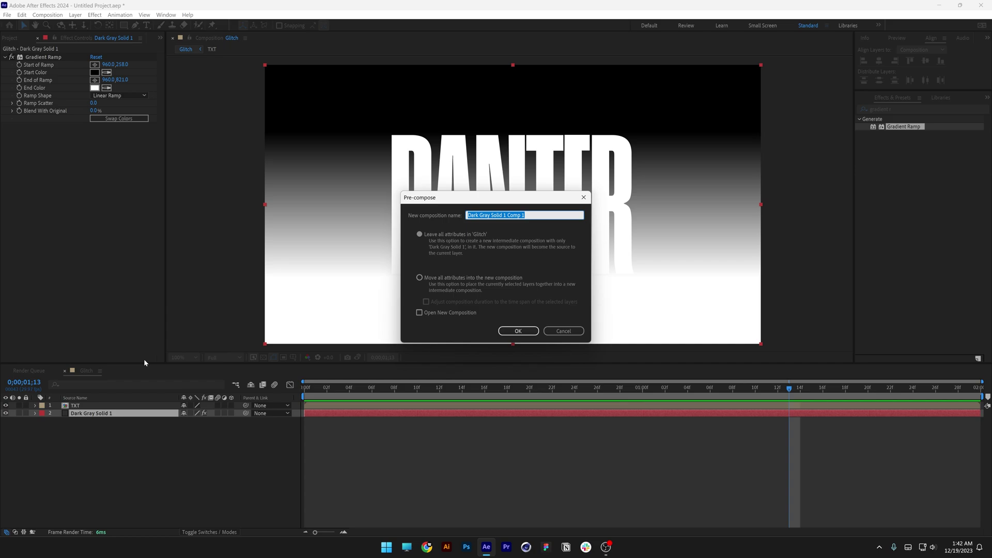
{"action": "type", "text": "Displacement"}
{"action": "left_click", "coordinate": [419, 278]}
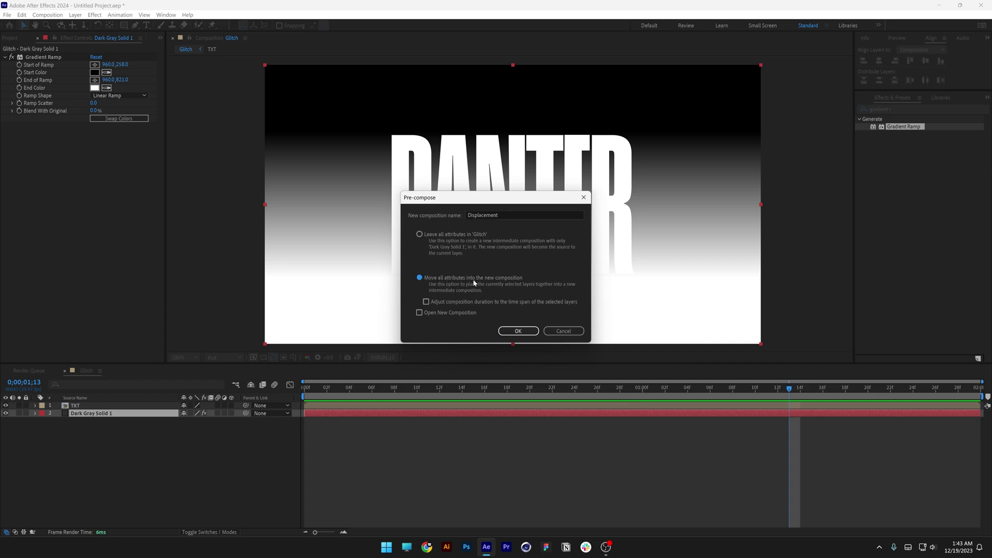
{"action": "left_click", "coordinate": [518, 331]}
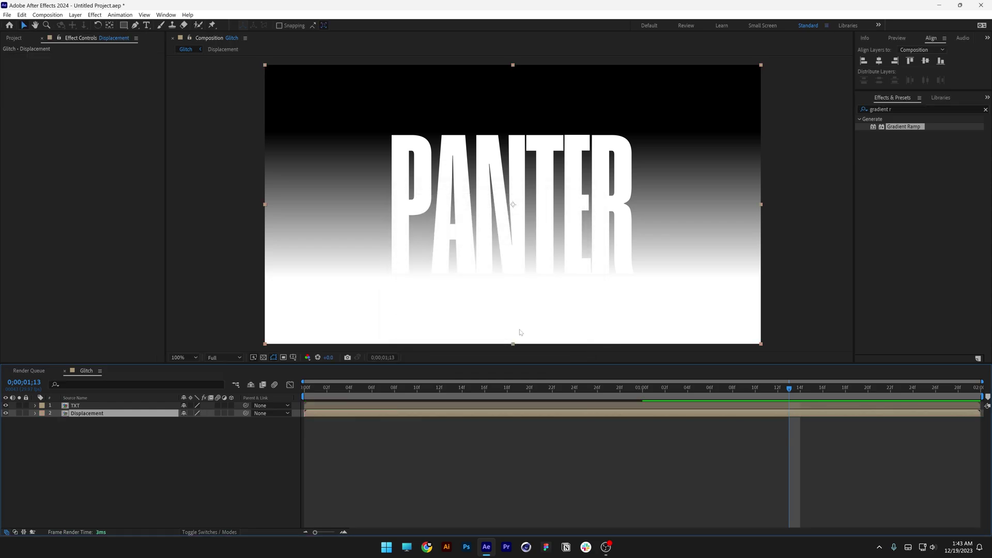
Hide the Displacement layer and select the TXT layer.
{"action": "left_click", "coordinate": [6, 413]}
{"action": "left_click", "coordinate": [84, 406]}
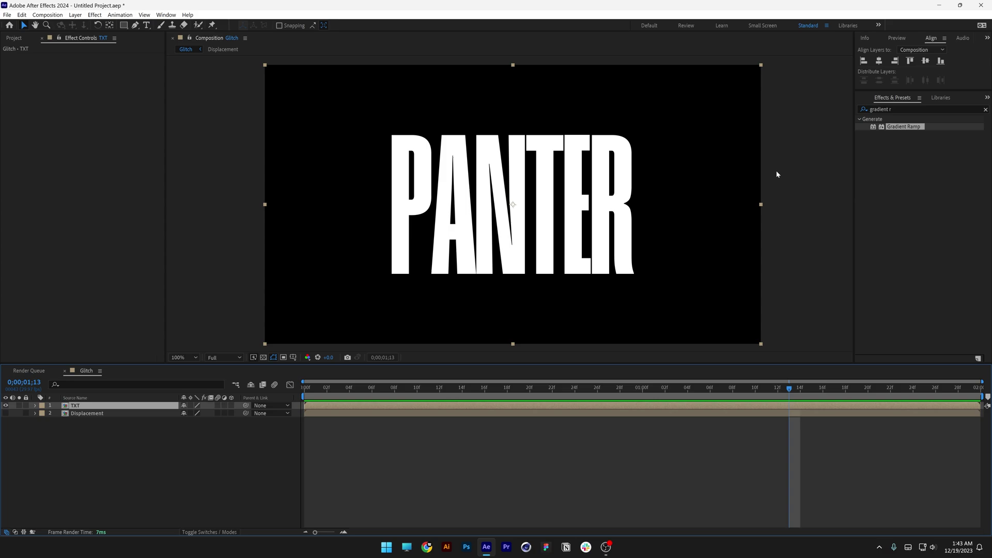
{"action": "left_click", "coordinate": [902, 110]}
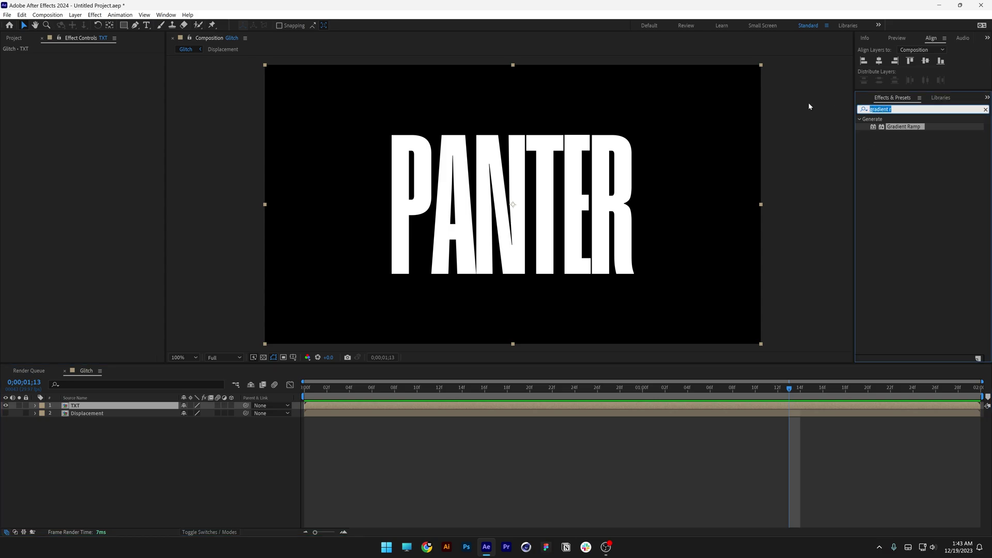
Apply Time Displacement to TXT using '2. Displacement' as the map, and scrub to preview.
{"action": "type", "text": "time d"}
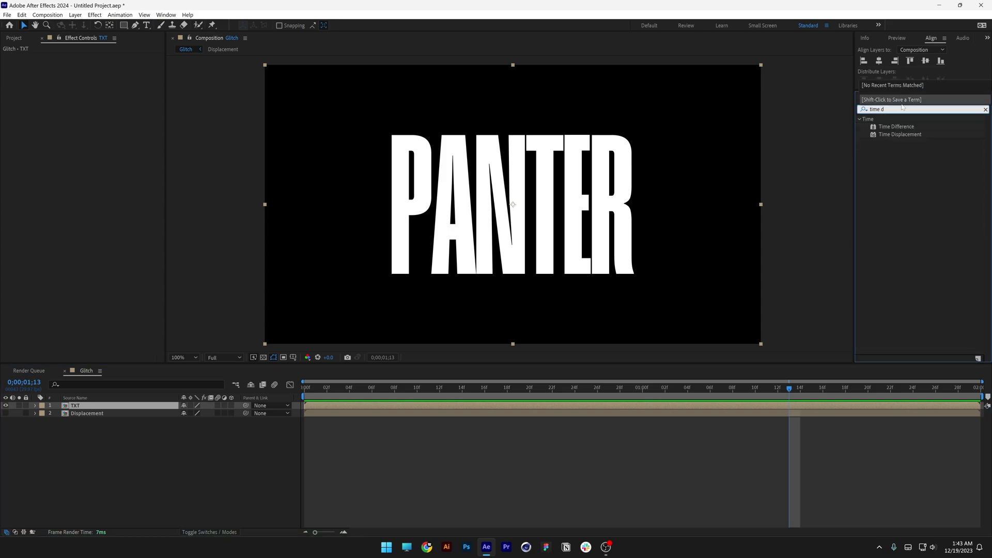
{"action": "left_click_drag", "start_coordinate": [901, 134], "coordinate": [122, 406]}
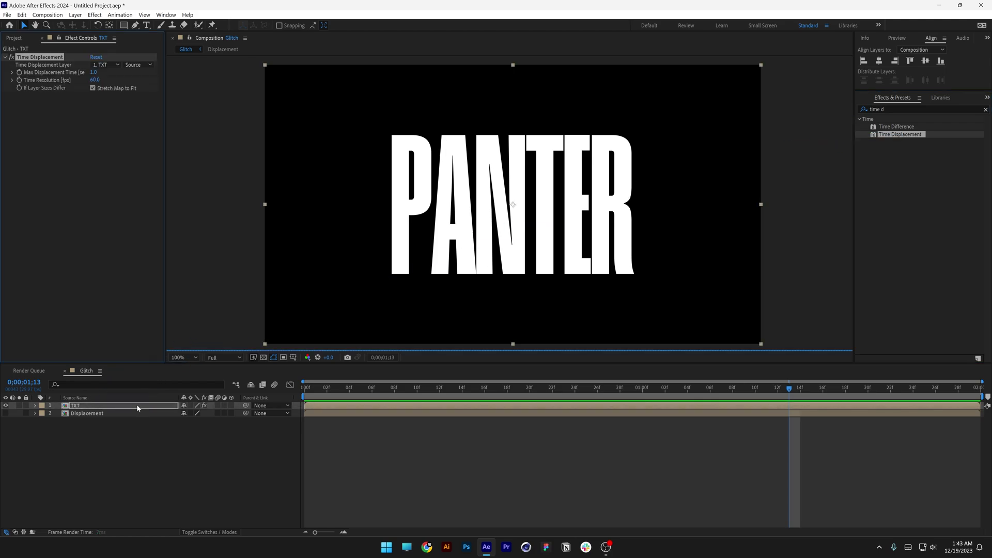
{"action": "left_click", "coordinate": [106, 65]}
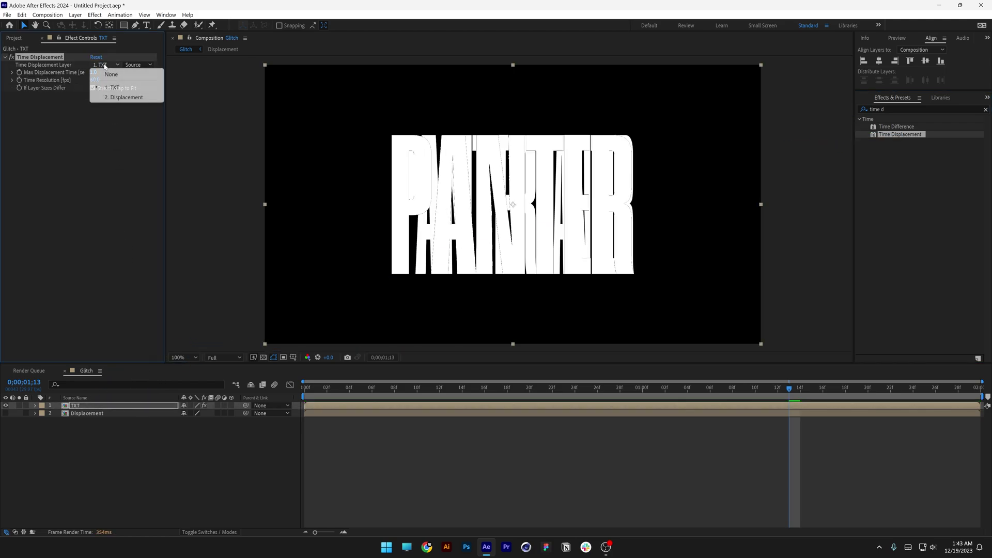
{"action": "left_click", "coordinate": [137, 97]}
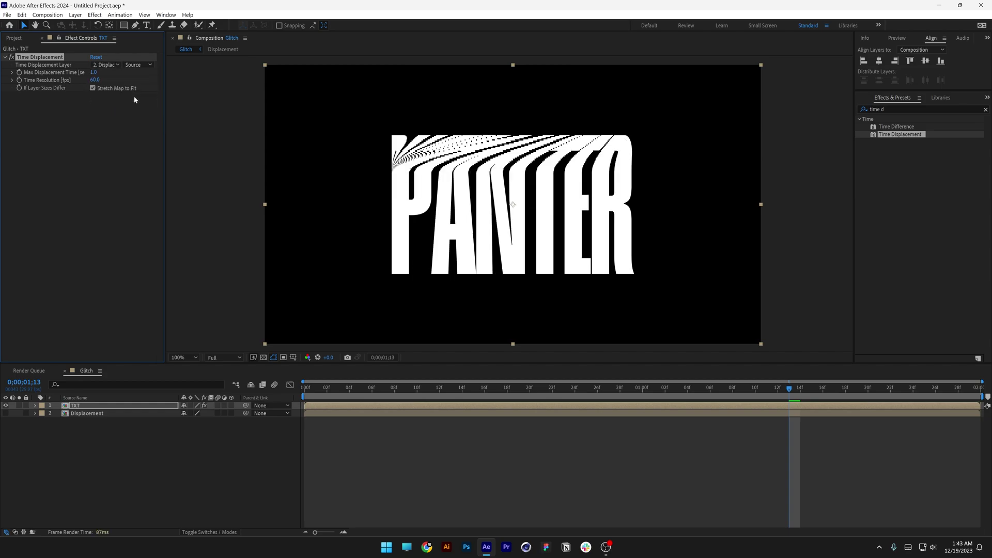
{"action": "left_click_drag", "start_coordinate": [362, 388], "coordinate": [299, 385]}
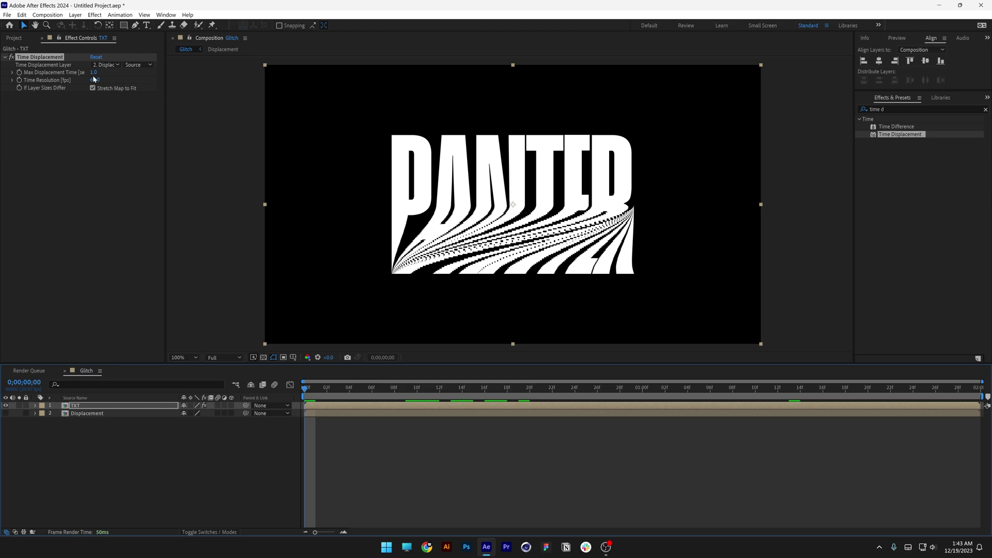
Preview Max Displacement Time at 0.5, then raise it to 0.9 for a strong smear and return to frame 0.
{"action": "left_click_drag", "start_coordinate": [94, 72], "coordinate": [59, 78]}
{"action": "key", "text": "space"}
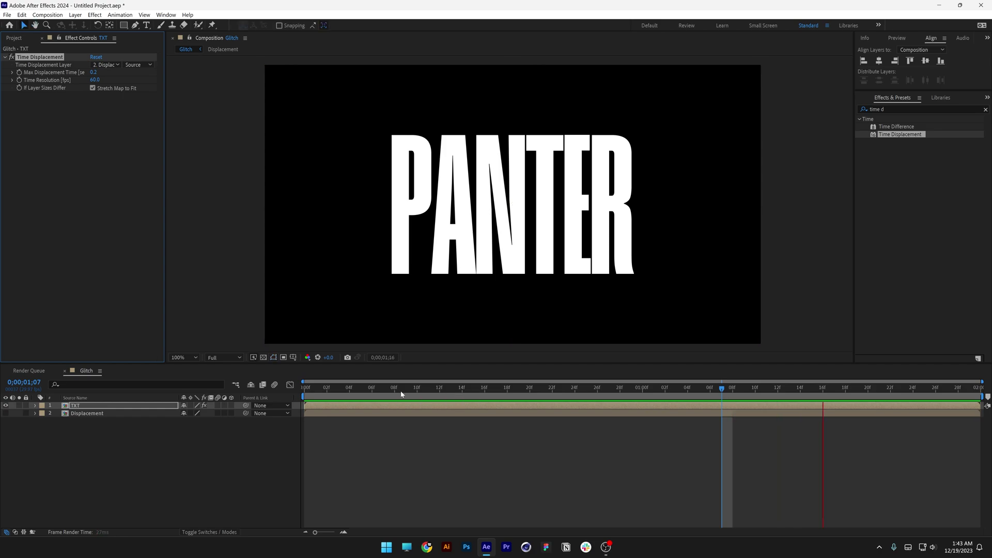
{"action": "left_click", "coordinate": [461, 391]}
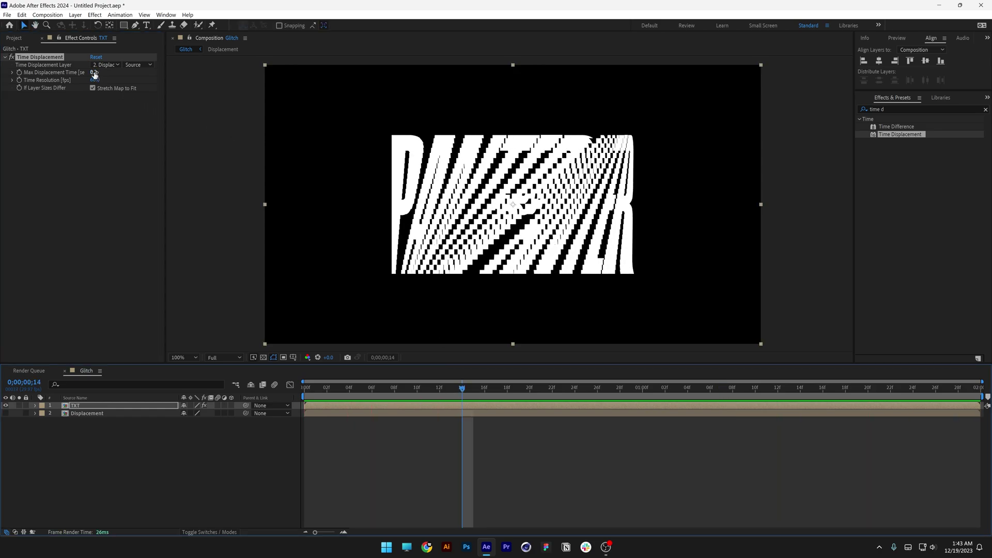
{"action": "mouse_move", "coordinate": [95, 75]}
{"action": "left_mouse_down"}
{"action": "mouse_move", "coordinate": [134, 75]}
{"action": "mouse_move", "coordinate": [114, 75]}
{"action": "left_mouse_up"}
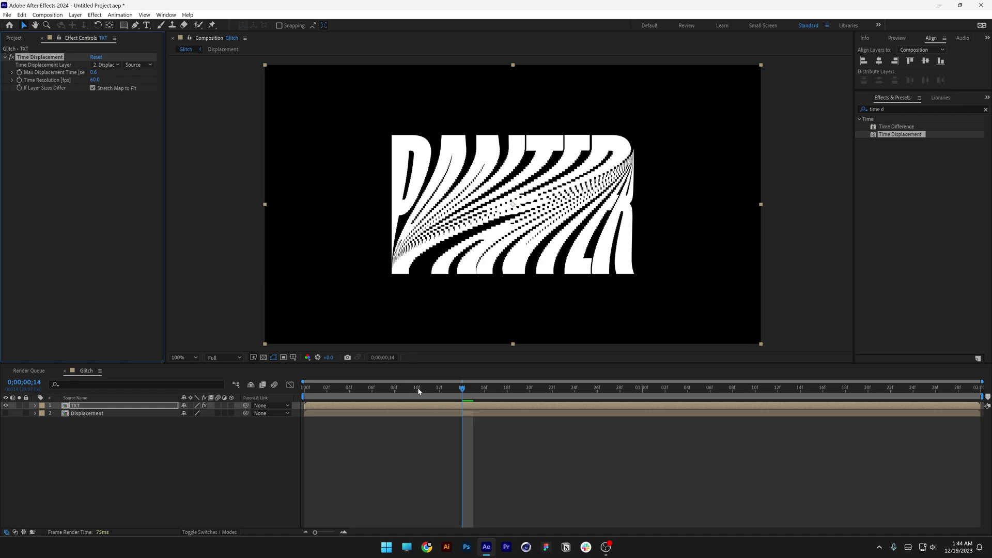
{"action": "key", "text": "Home"}
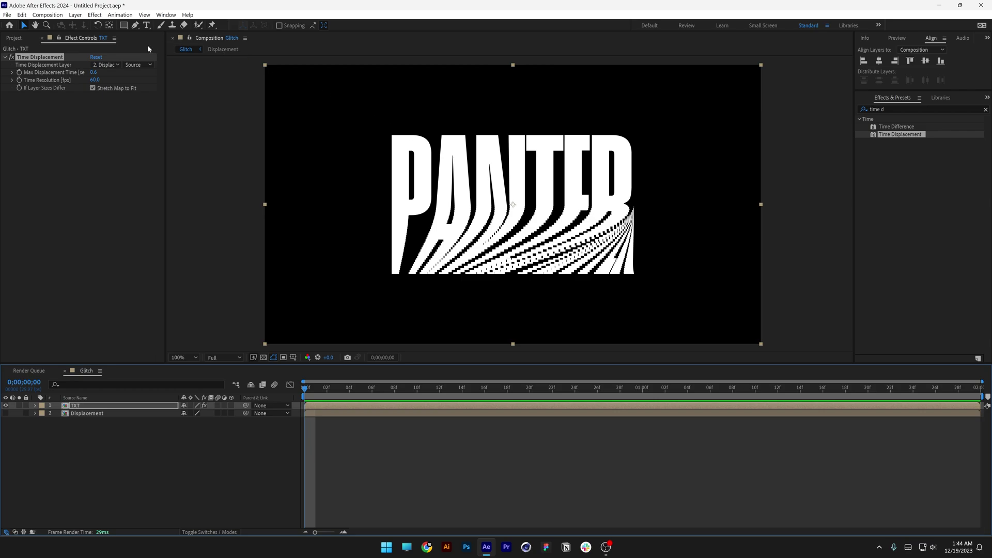
Set Max Displacement Time to 0 on the first frame so PANTER starts clean.
{"action": "left_click", "coordinate": [95, 73]}
{"action": "type", "text": "0"}
{"action": "key", "text": "Return"}
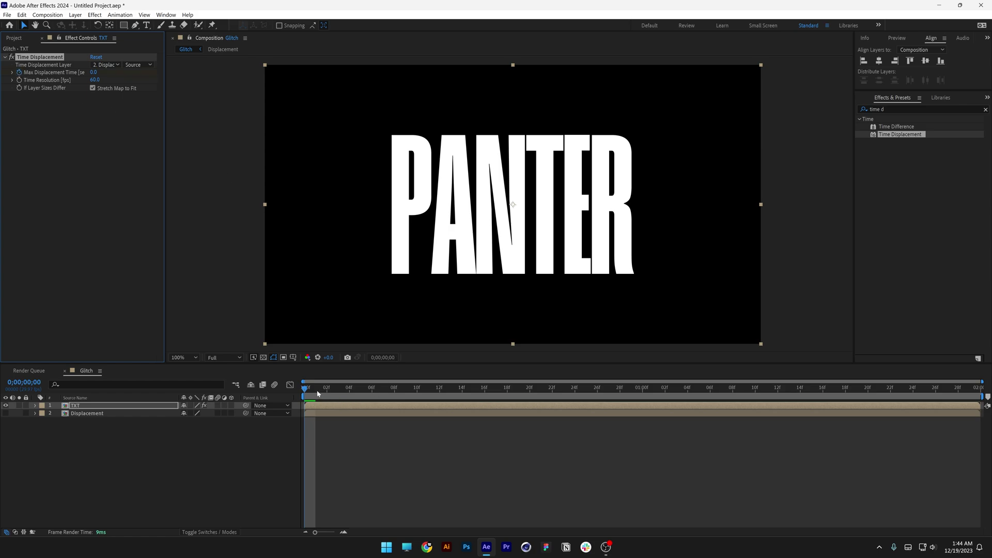
At 1;00 give Max Displacement Time a higher value, then preview from the start.
{"action": "left_click_drag", "start_coordinate": [318, 394], "coordinate": [641, 400]}
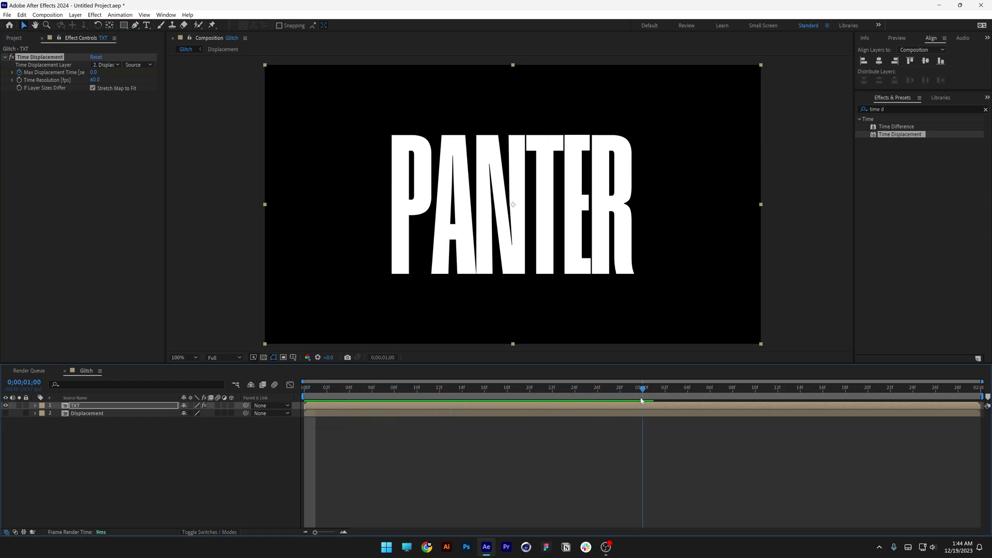
{"action": "left_click", "coordinate": [94, 72]}
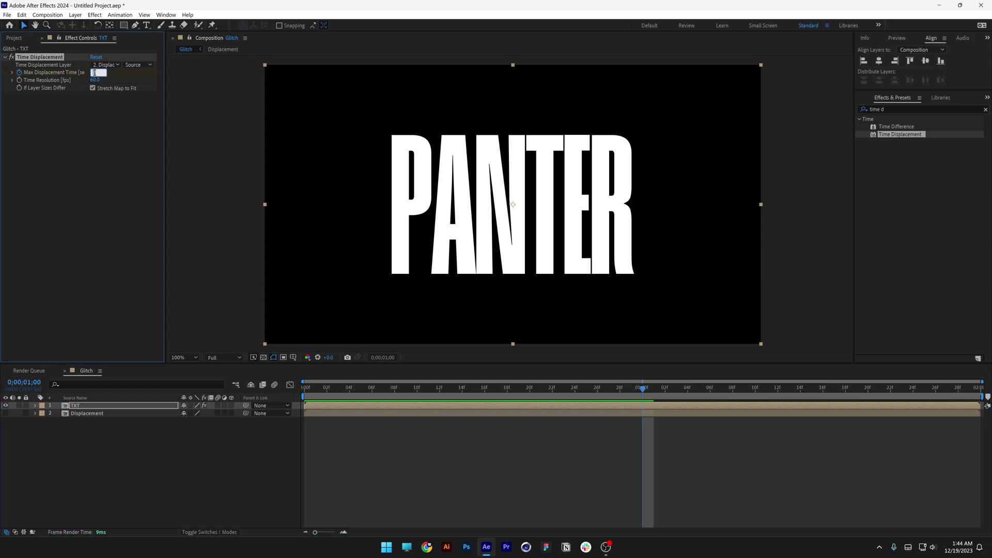
{"action": "type", "text": "0."}
{"action": "key", "text": "Return"}
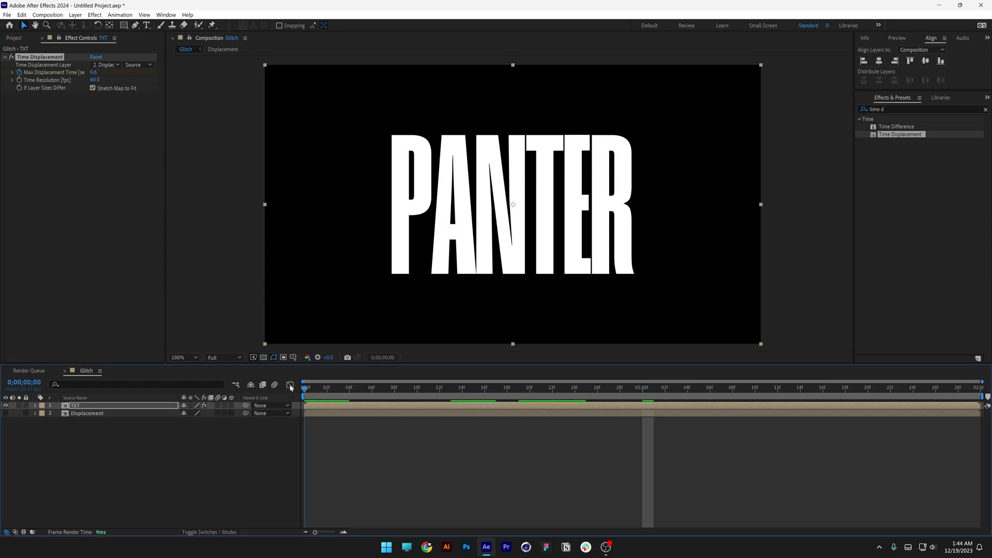
{"action": "key", "text": "Home"}
{"action": "key", "text": "space"}
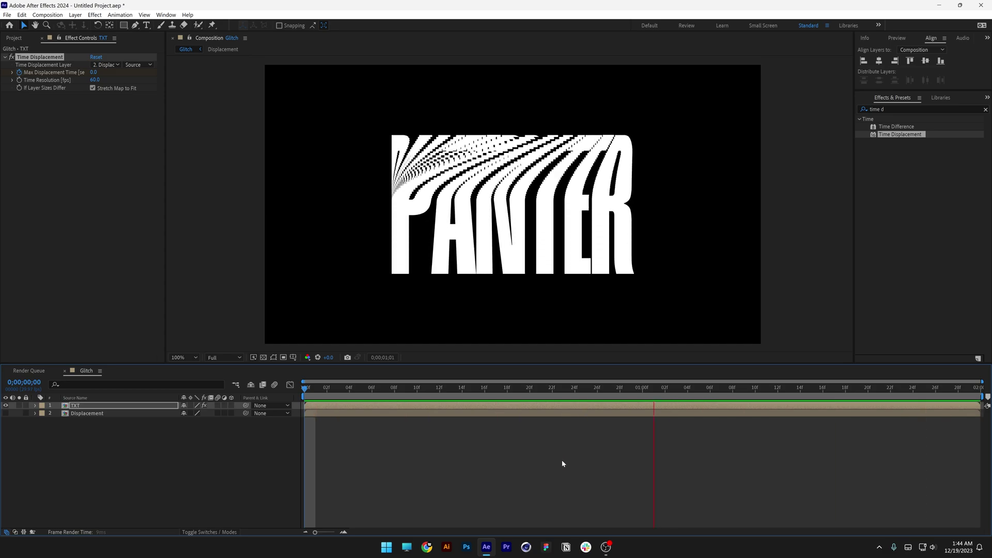
Tune Time Resolution, trying 9 then nudging to 62 fps, and replay the glitch preview.
{"action": "key", "text": "space"}
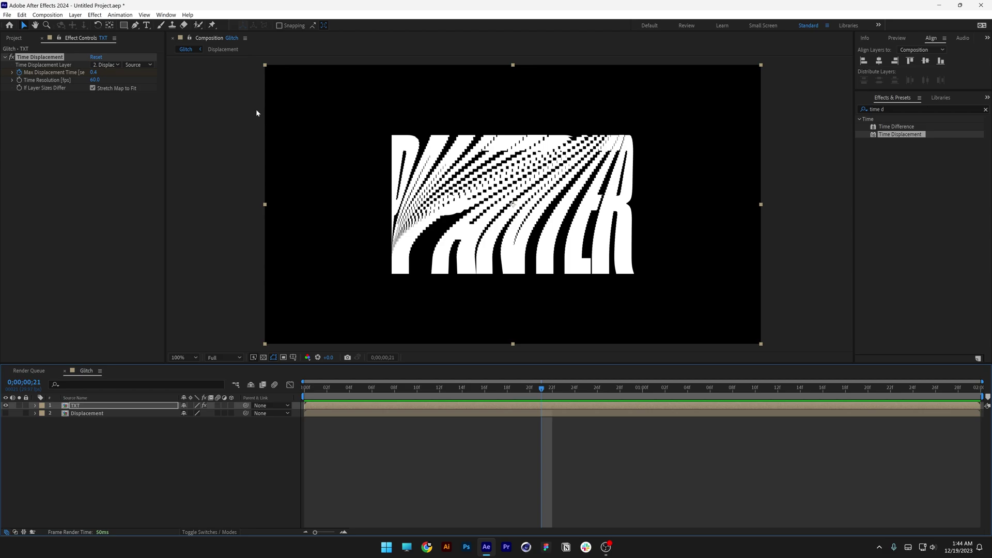
{"action": "left_click_drag", "start_coordinate": [98, 85], "coordinate": [221, 85]}
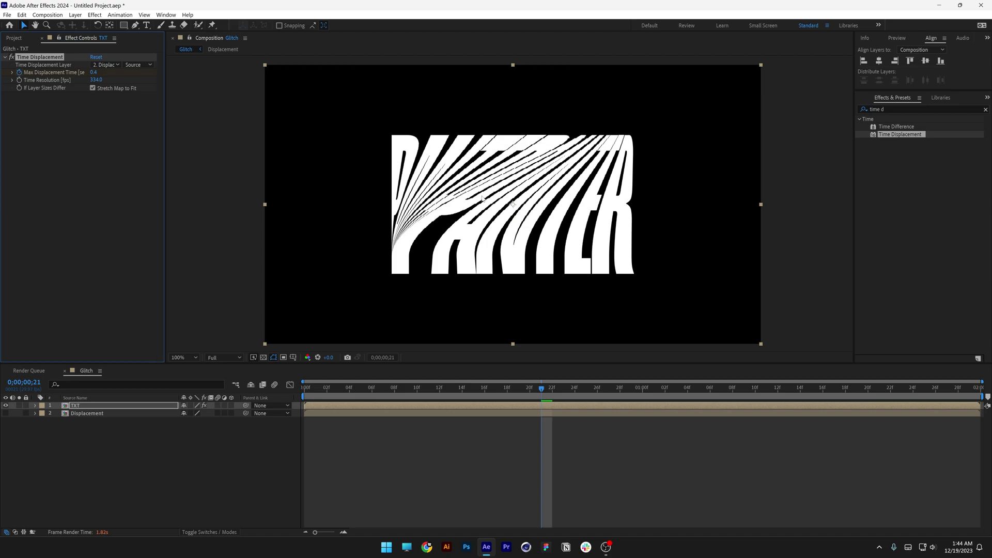
{"action": "left_click", "coordinate": [96, 80]}
{"action": "type", "text": "9"}
{"action": "key", "text": "Return"}
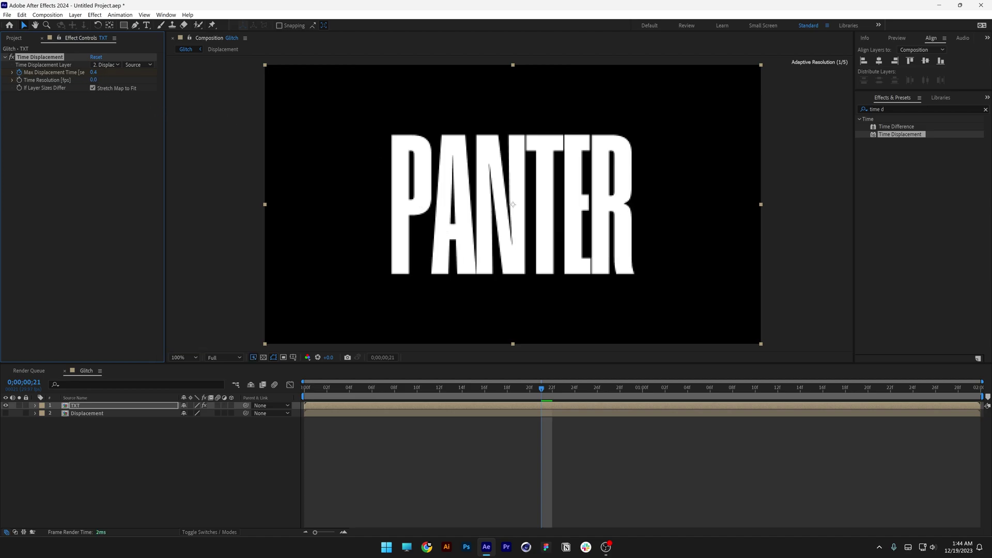
{"action": "left_click_drag", "start_coordinate": [94, 80], "coordinate": [118, 81]}
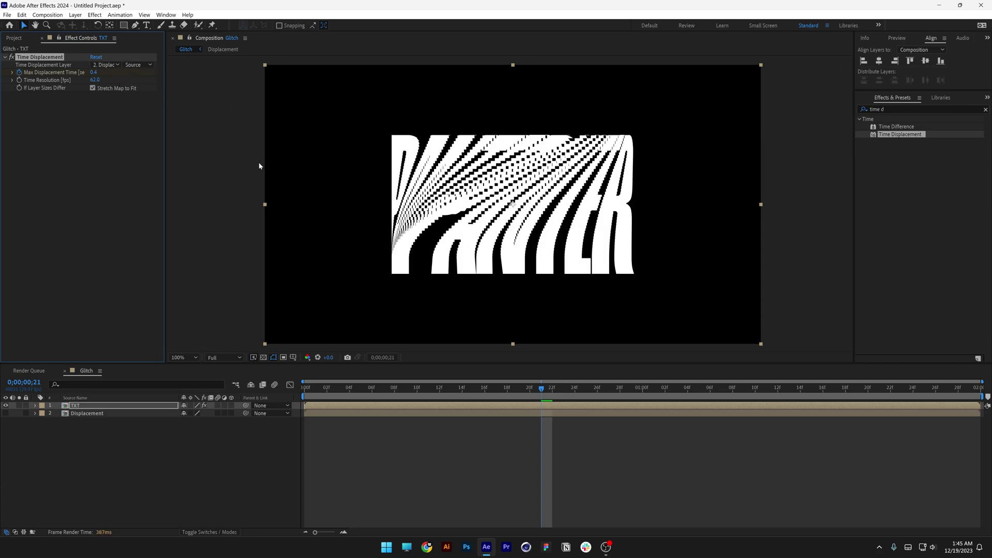
{"action": "key", "text": "space"}
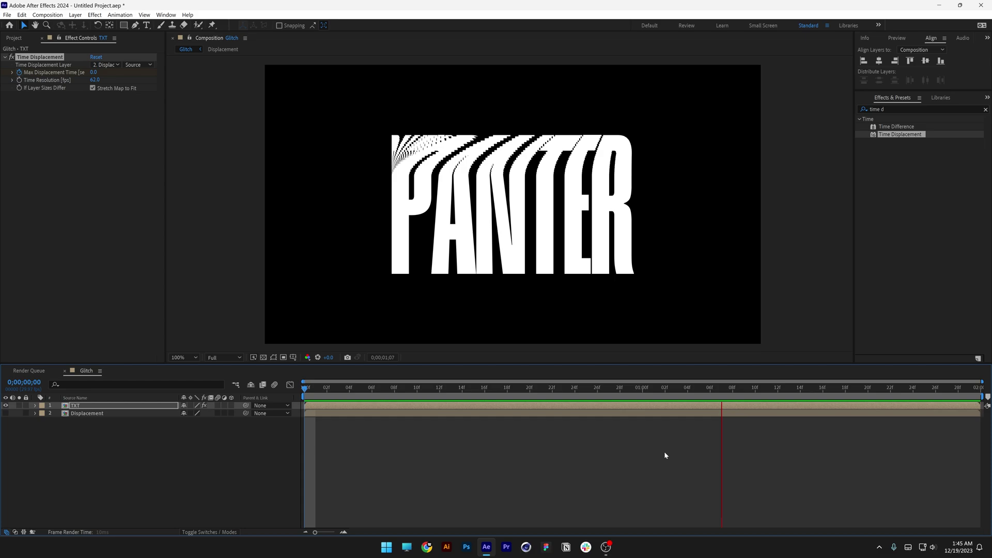